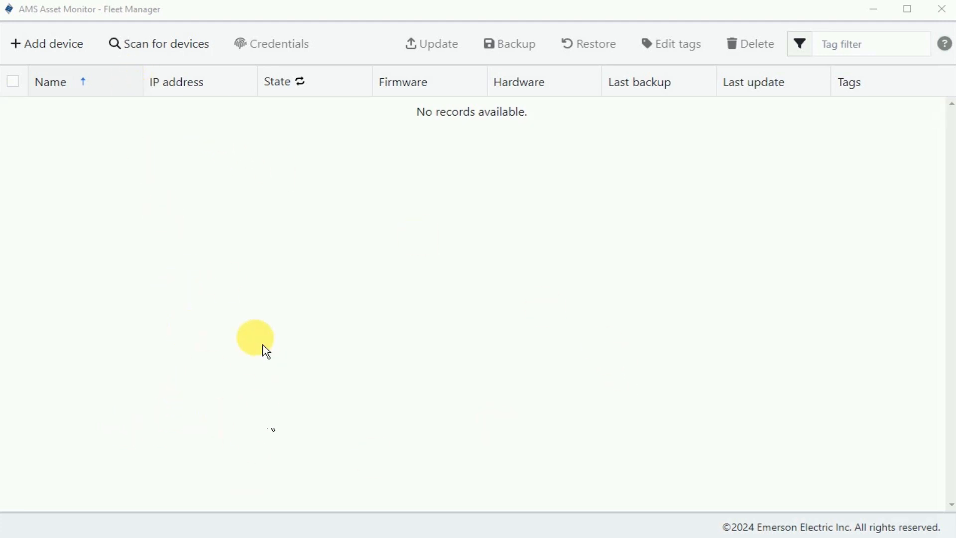
- Add the device at IP address 10.68.106.72 with username admin and the account password, and store its credentials
{"action": "left_click", "coordinate": [60, 61]}
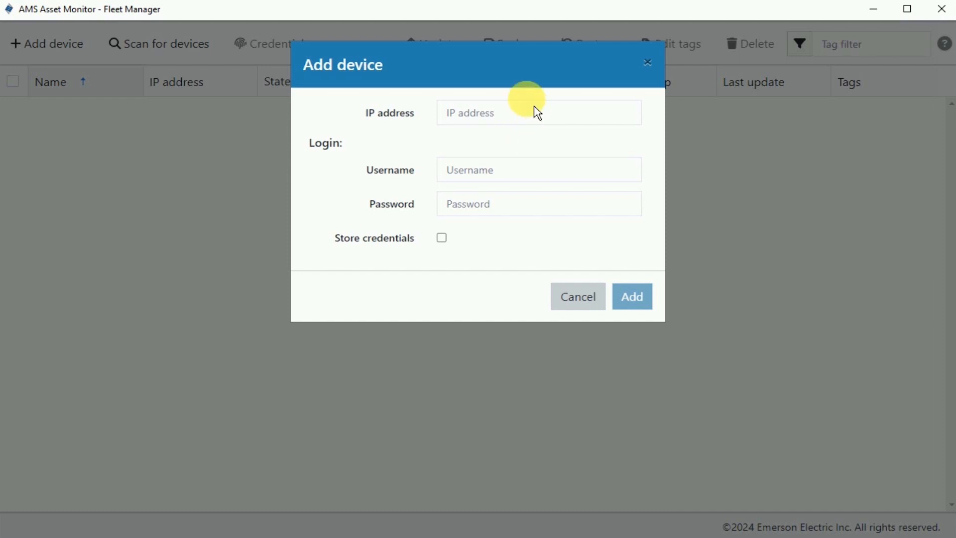
{"action": "left_click", "coordinate": [502, 117]}
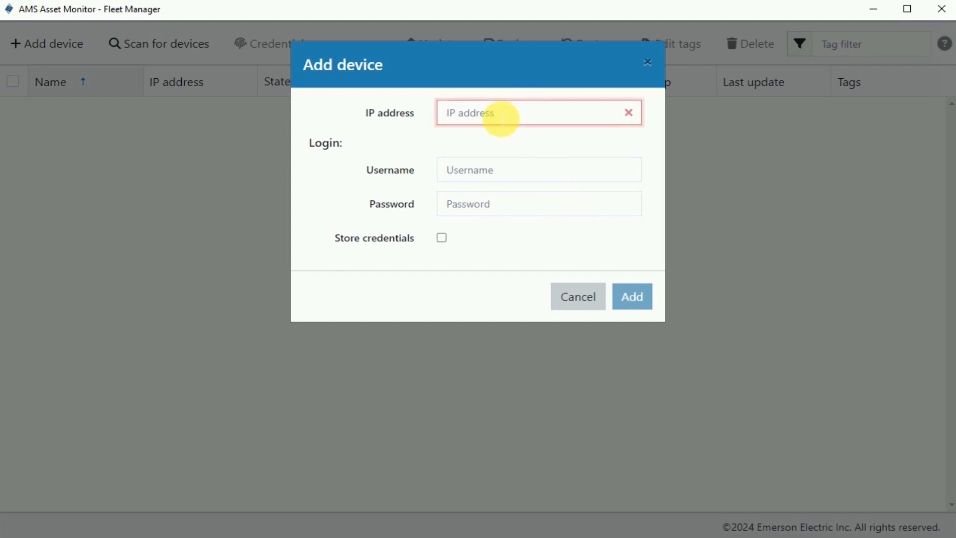
{"action": "type", "text": "10.68."}
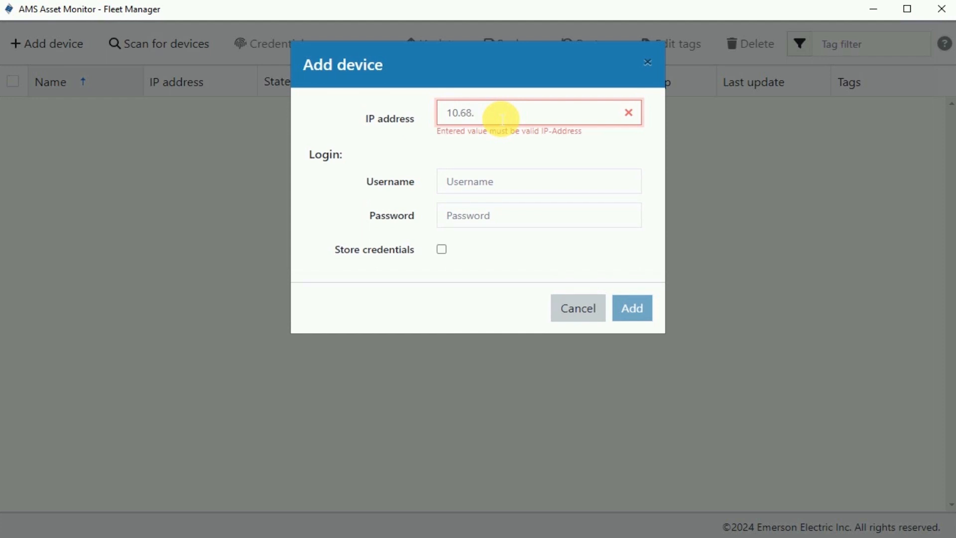
{"action": "type", "text": "106.72"}
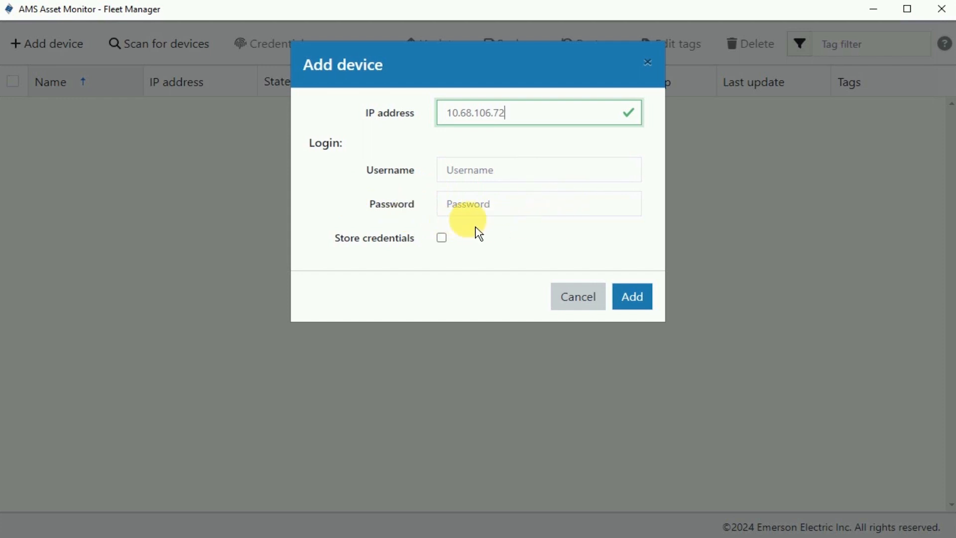
{"action": "left_click", "coordinate": [492, 178]}
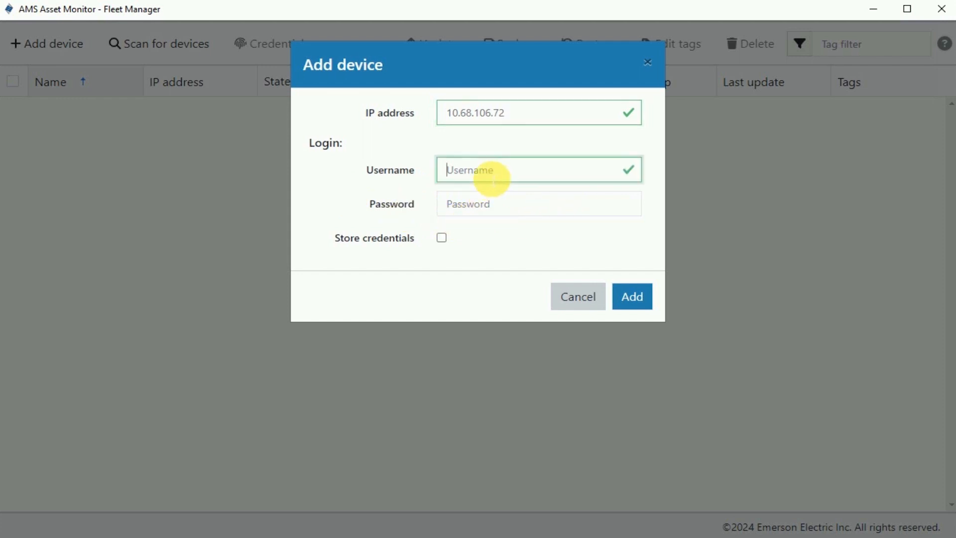
{"action": "key", "text": "Tab"}
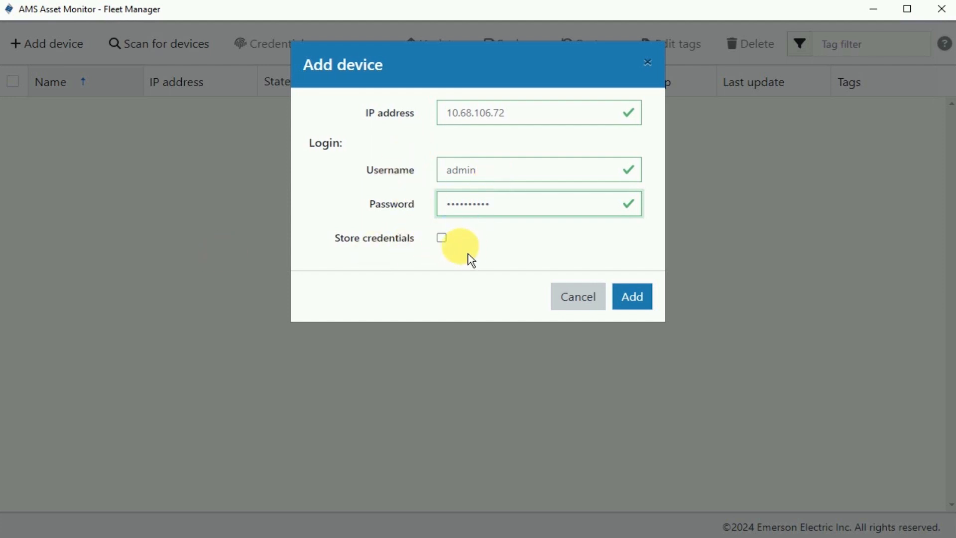
{"action": "left_click", "coordinate": [444, 241]}
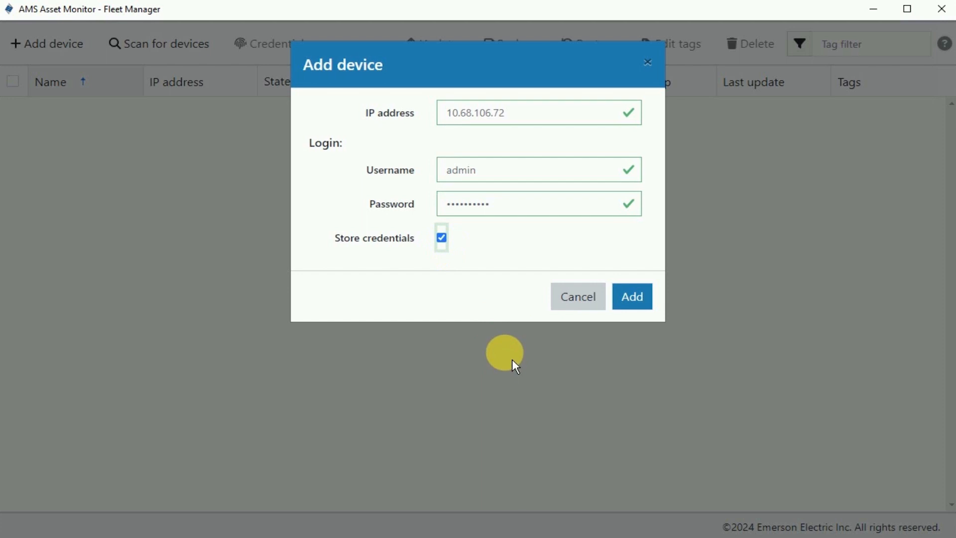
{"action": "left_click", "coordinate": [653, 309]}
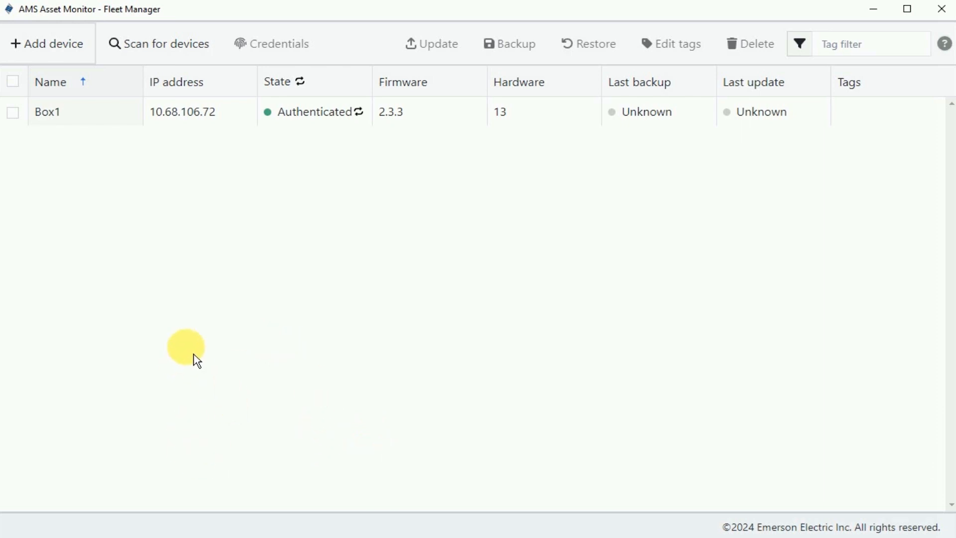
- Scan the network for devices from first IP 10.68.106.40 to last IP 10.68.106.80
{"action": "left_click", "coordinate": [168, 60]}
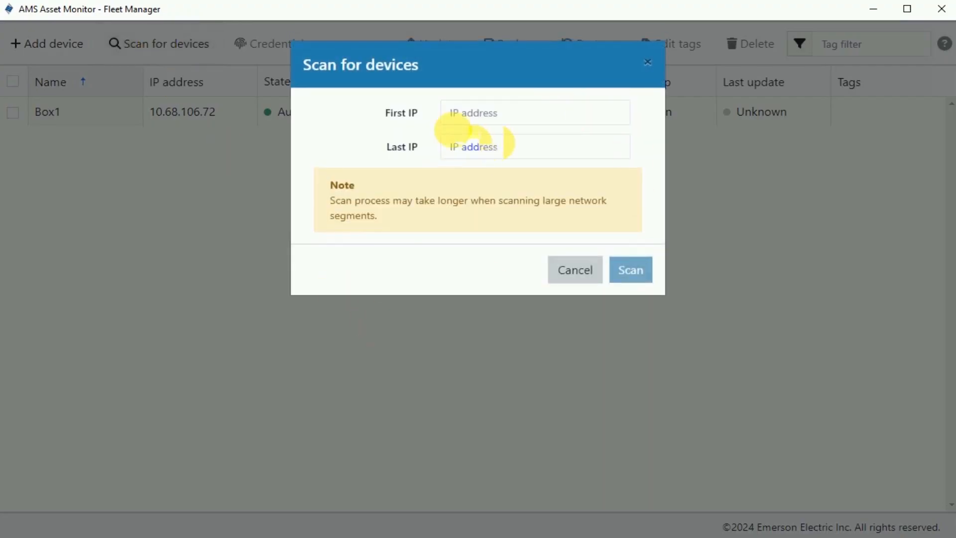
{"action": "left_click", "coordinate": [508, 112]}
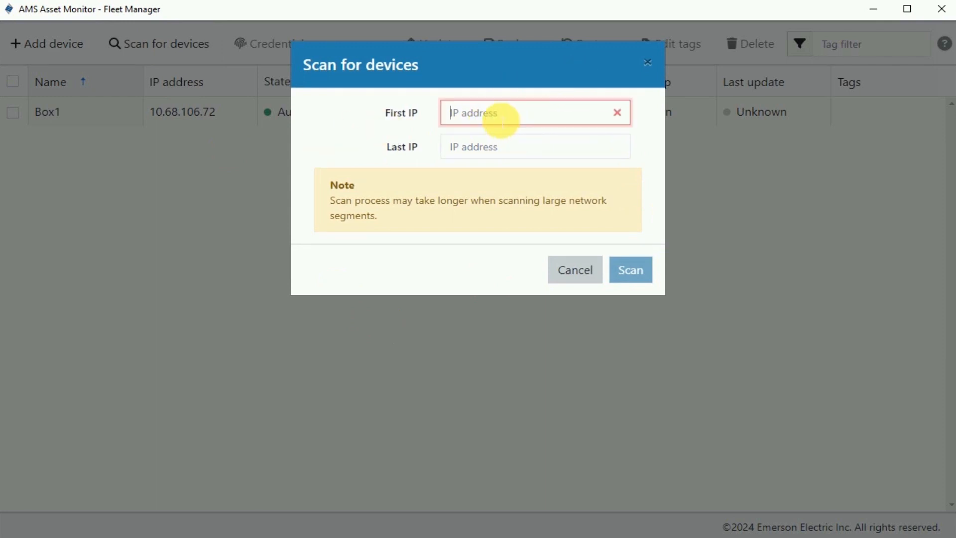
{"action": "type", "text": "10.68.10"}
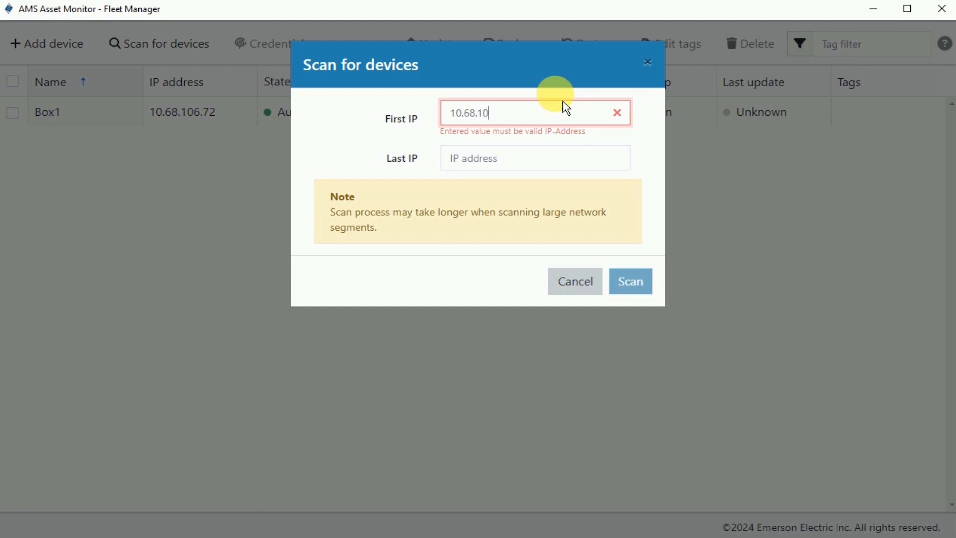
{"action": "type", "text": "6.40"}
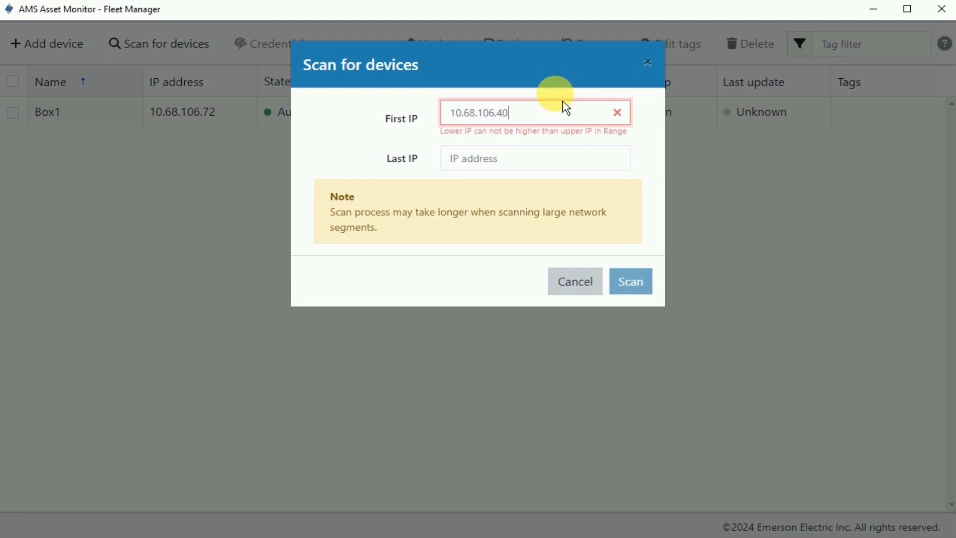
{"action": "left_click", "coordinate": [556, 158]}
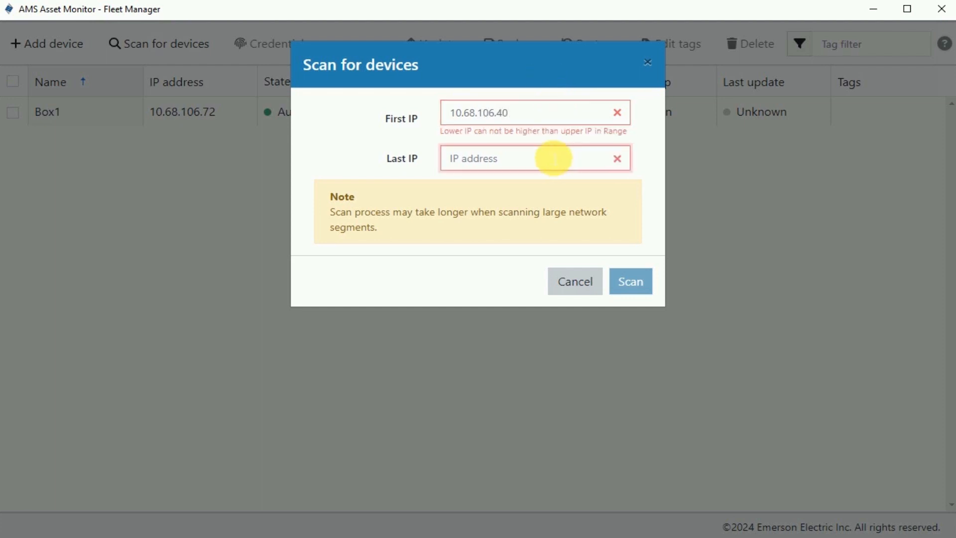
{"action": "type", "text": "10.68.106"}
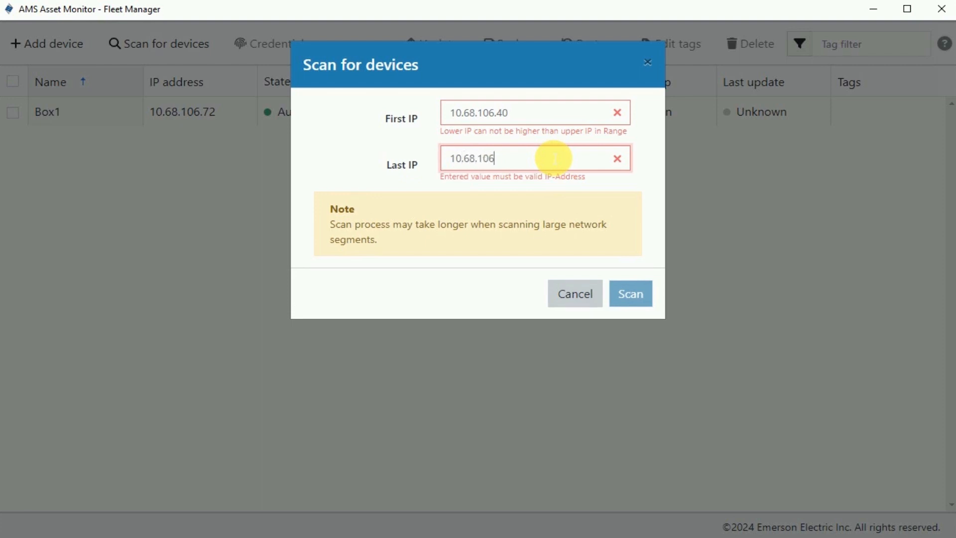
{"action": "type", "text": ".80"}
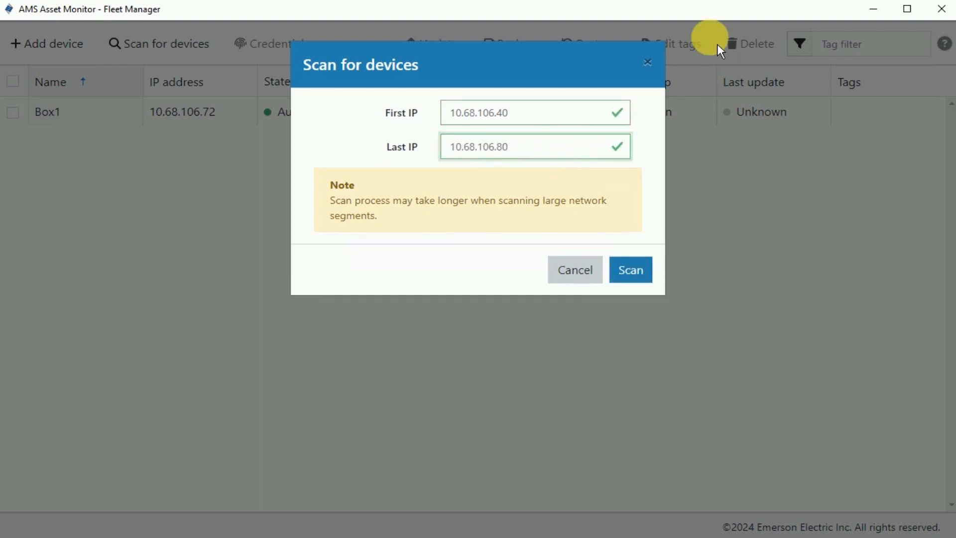
{"action": "left_click", "coordinate": [633, 273]}
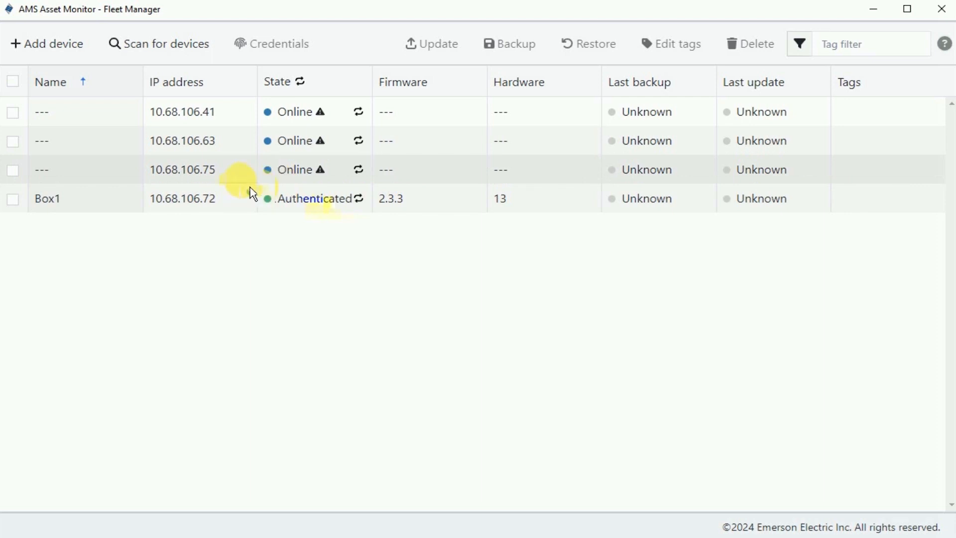
- Log in to the 10.68.106.75 device with username admin and the account password, and store the credentials
{"action": "left_click", "coordinate": [241, 180]}
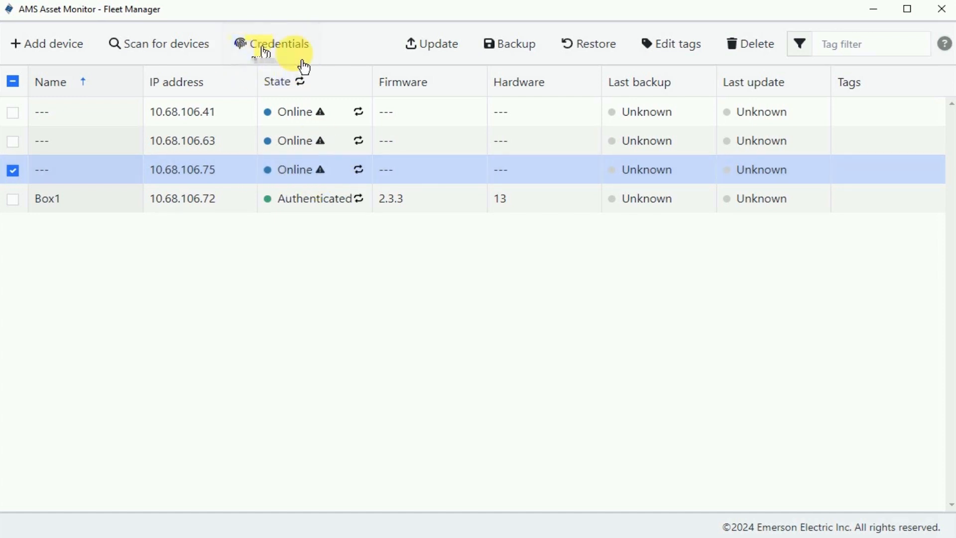
{"action": "left_click", "coordinate": [288, 54]}
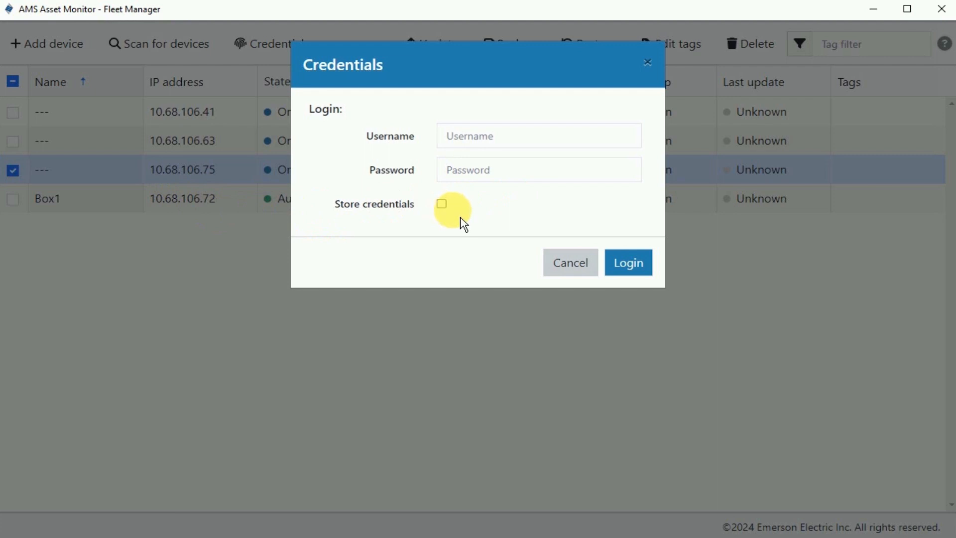
{"action": "left_click", "coordinate": [471, 141]}
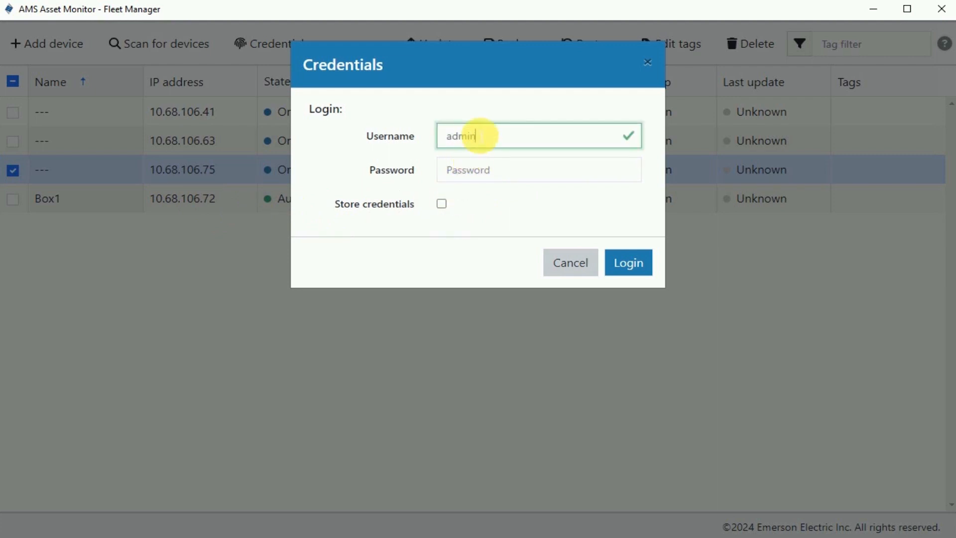
{"action": "left_click", "coordinate": [485, 171]}
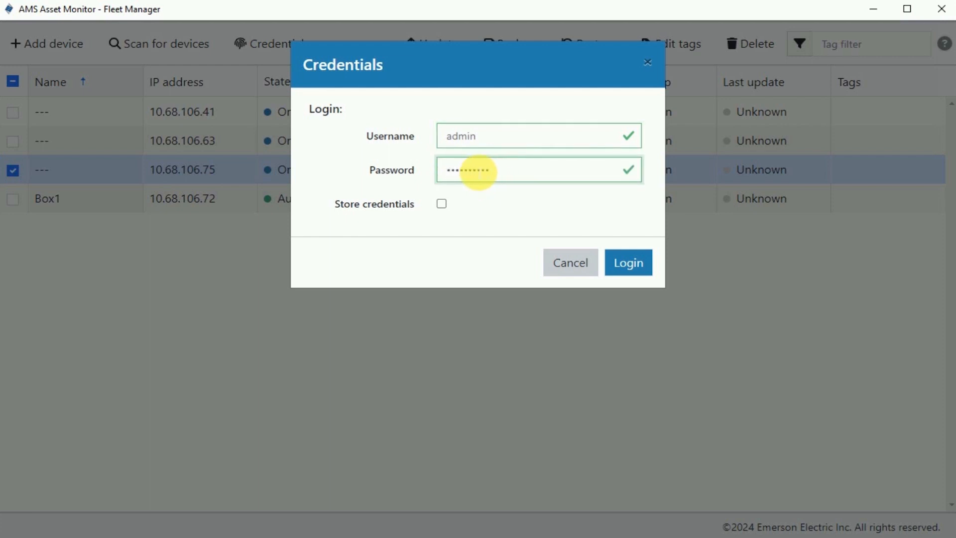
{"action": "left_click", "coordinate": [442, 204]}
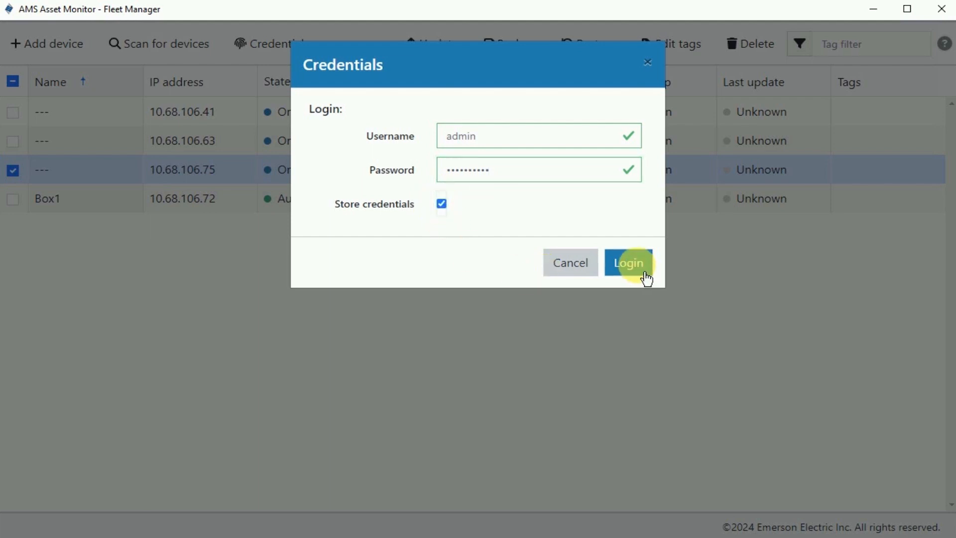
{"action": "left_click", "coordinate": [645, 277]}
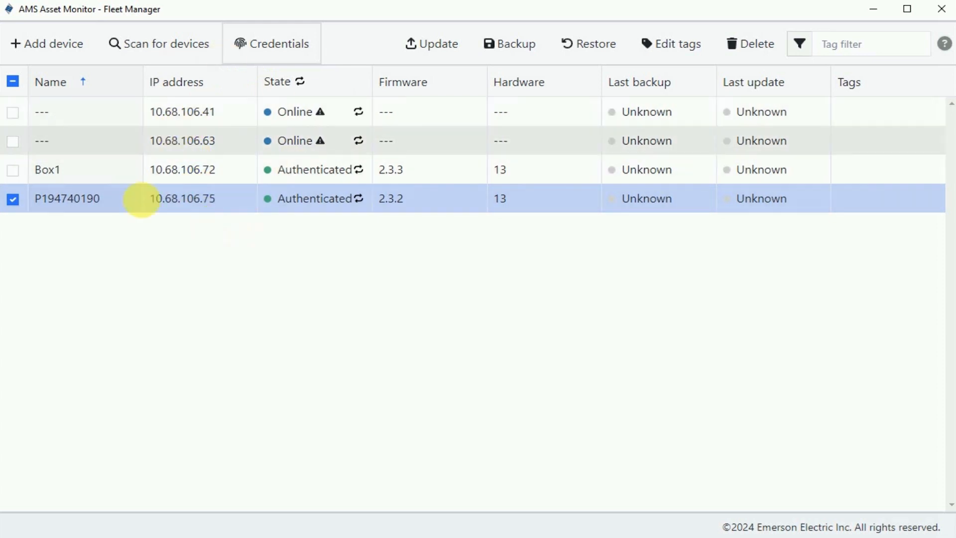
- Back up the two authenticated devices, Box1 and the one at 10.68.106.75
{"action": "left_click", "coordinate": [13, 170]}
{"action": "left_click", "coordinate": [13, 172]}
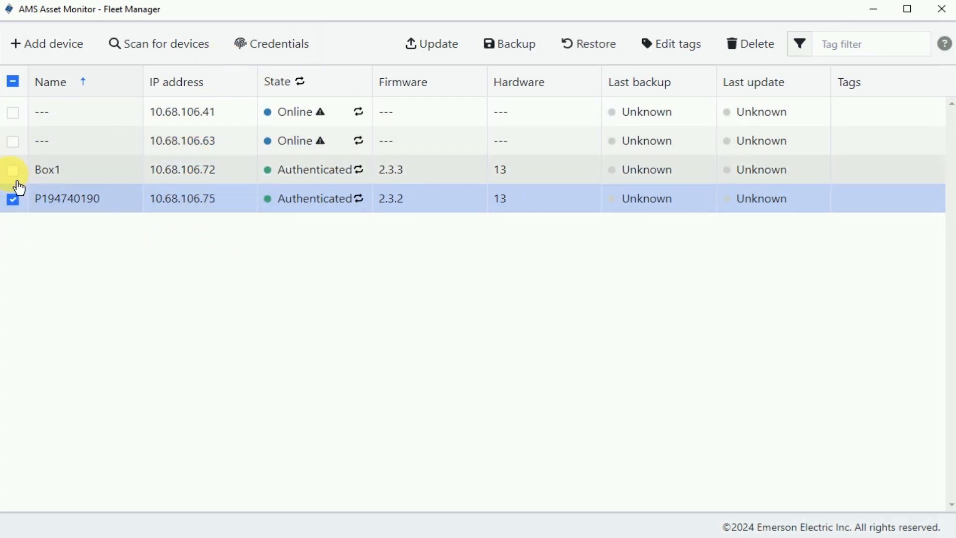
{"action": "left_click", "coordinate": [12, 200]}
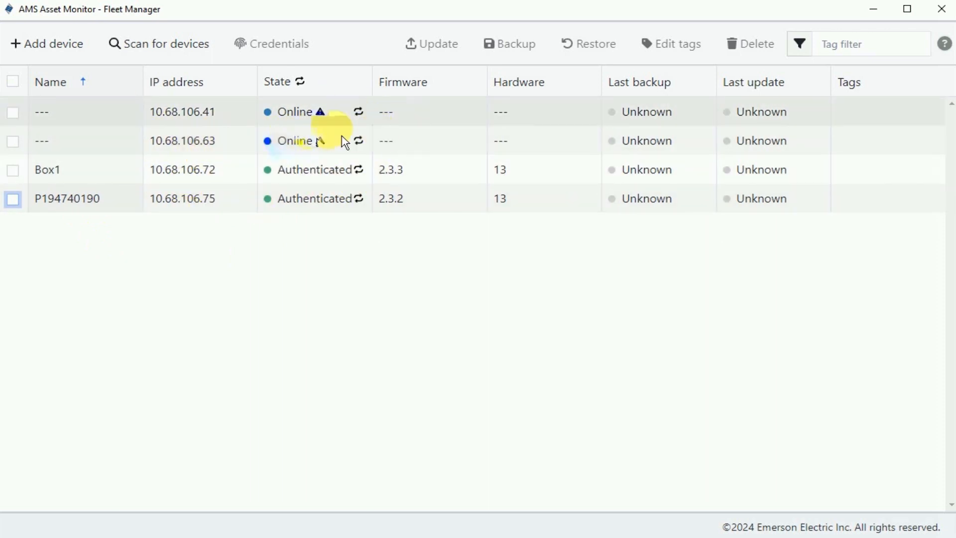
{"action": "left_click", "coordinate": [13, 171]}
{"action": "left_click", "coordinate": [13, 200]}
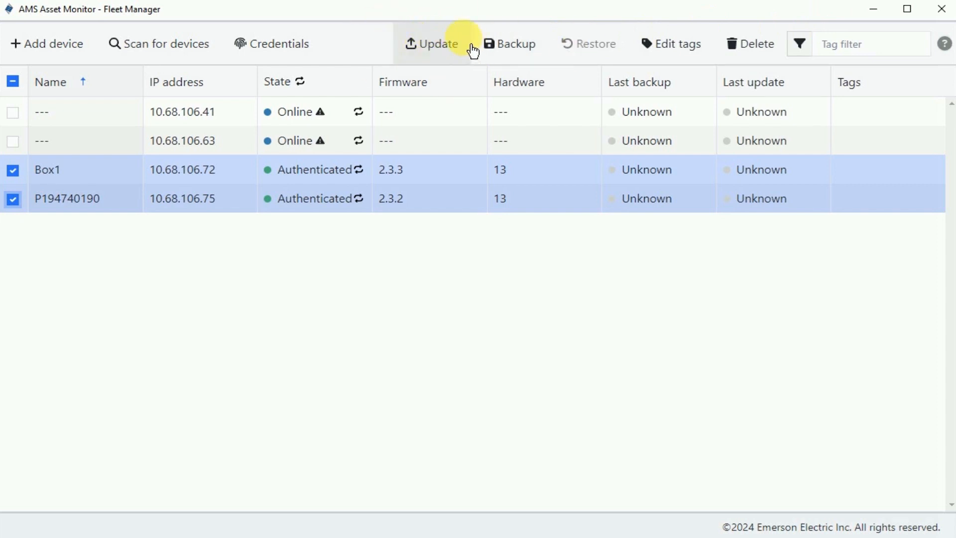
{"action": "left_click", "coordinate": [518, 55]}
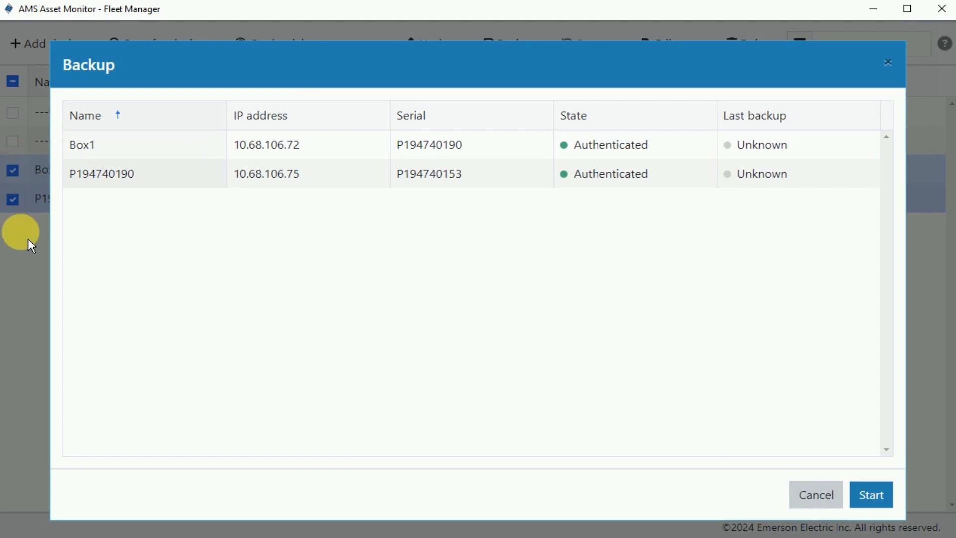
{"action": "left_click", "coordinate": [887, 508]}
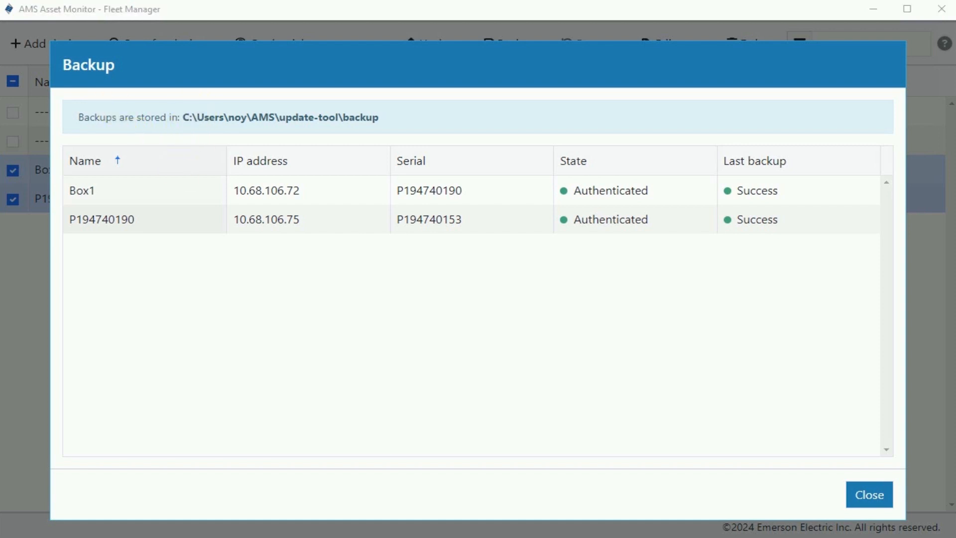
- Inspect the backup folder and the file inside its P194740153 subfolder, and close the backup results
{"action": "left_click_drag", "start_coordinate": [955, 137], "coordinate": [567, 278]}
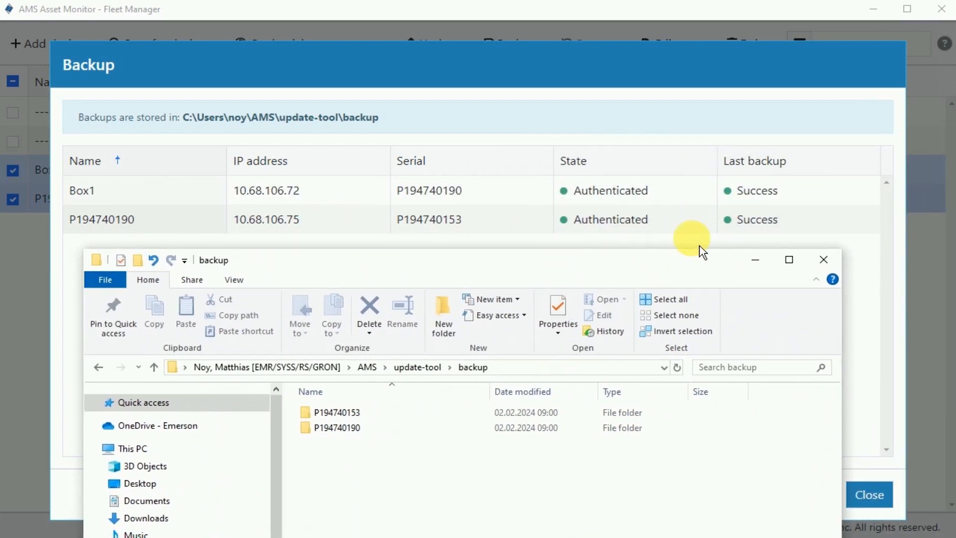
{"action": "left_click", "coordinate": [356, 414]}
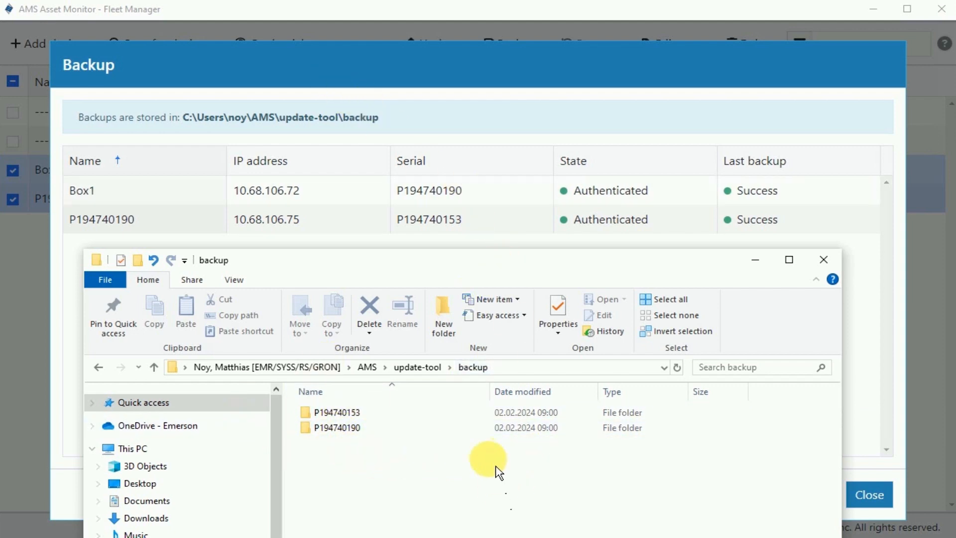
{"action": "mouse_move", "coordinate": [342, 434]}
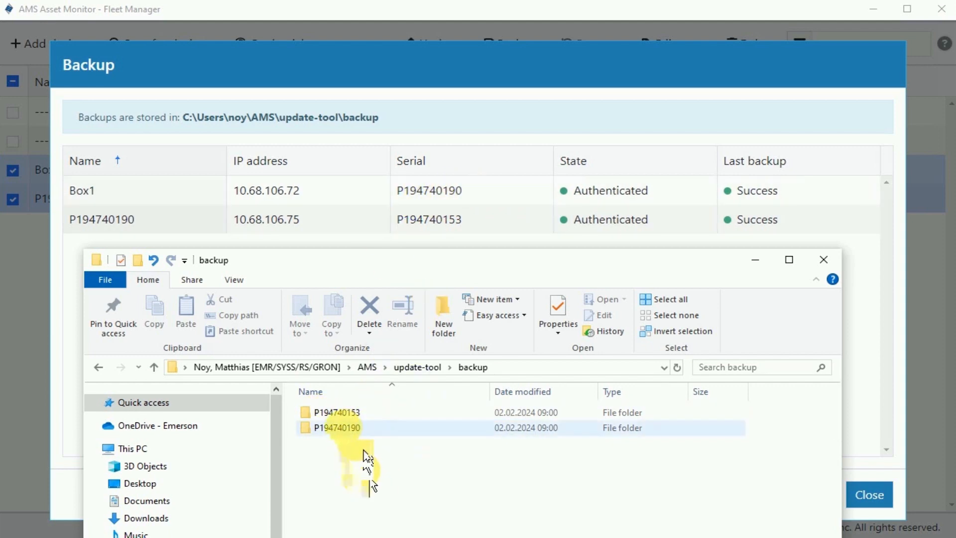
{"action": "double_click", "coordinate": [337, 413]}
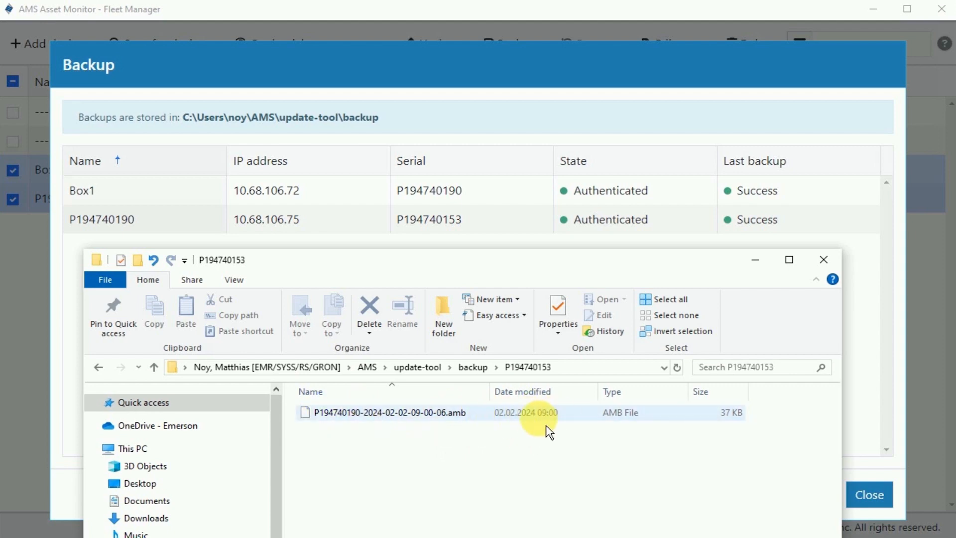
{"action": "left_click", "coordinate": [98, 367]}
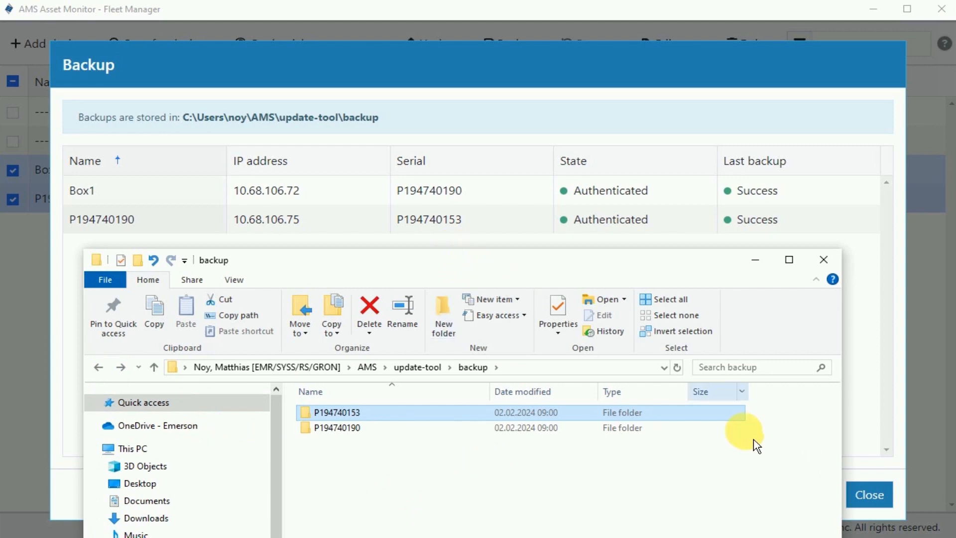
{"action": "left_click", "coordinate": [884, 297]}
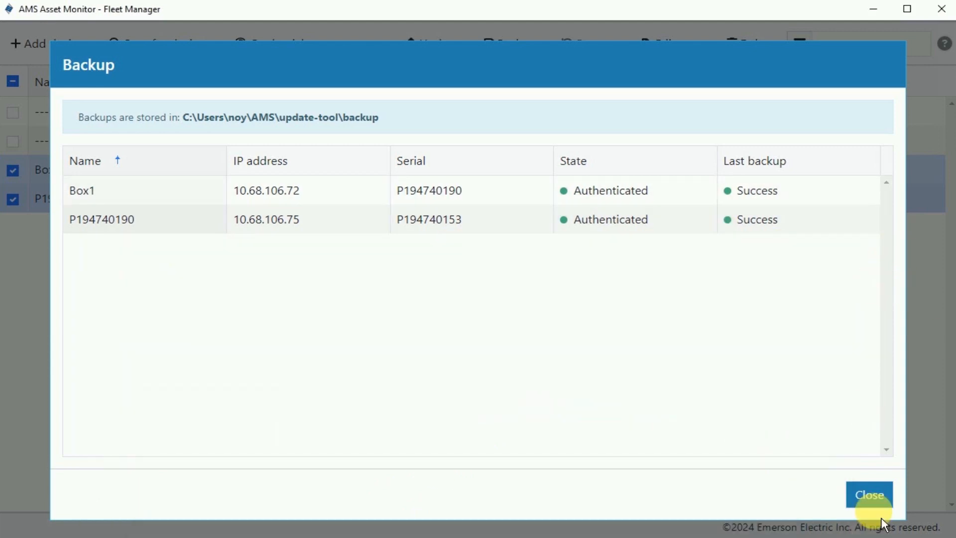
{"action": "left_click", "coordinate": [879, 503]}
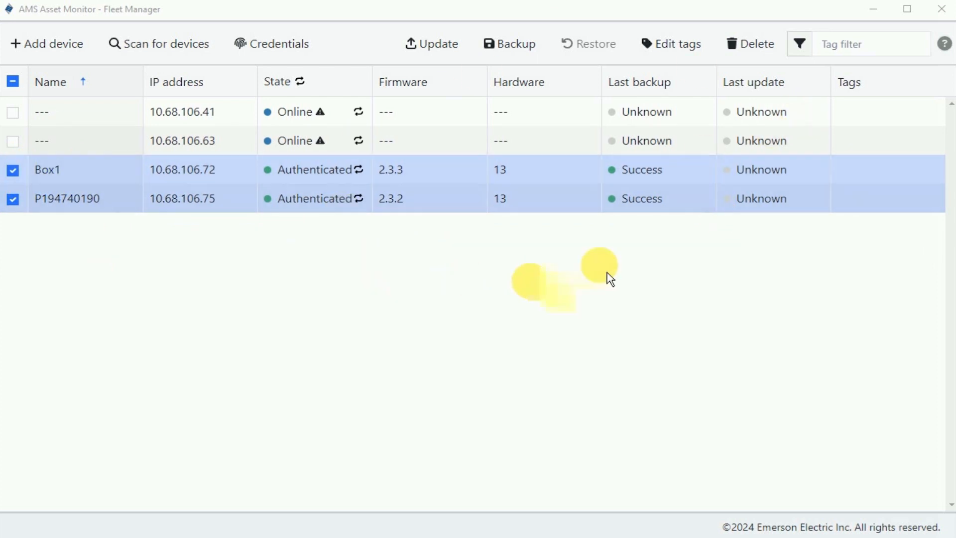
- Assign the tag Pump to Box1 only, leaving the 10.68.106.75 device out of the selection
{"action": "left_click", "coordinate": [12, 199]}
{"action": "left_click", "coordinate": [664, 44]}
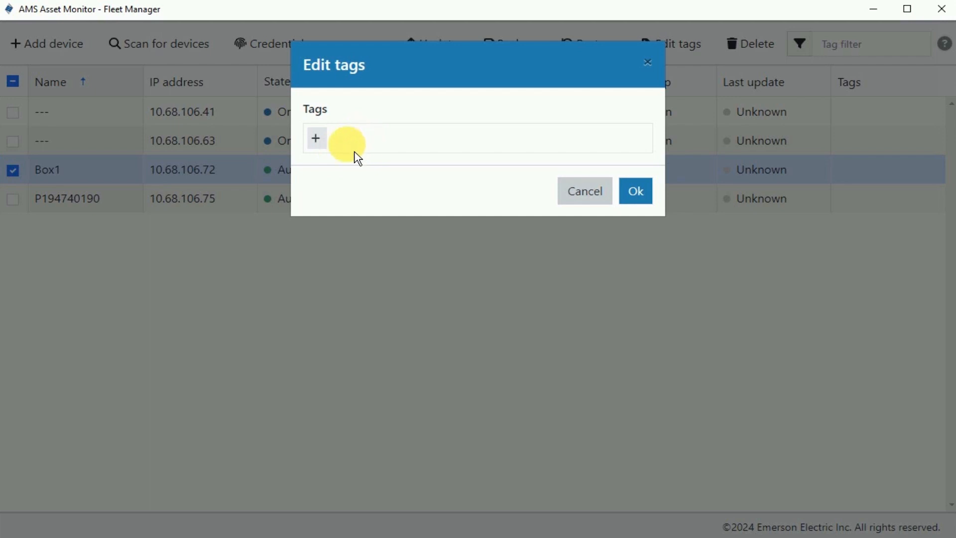
{"action": "left_click", "coordinate": [322, 145]}
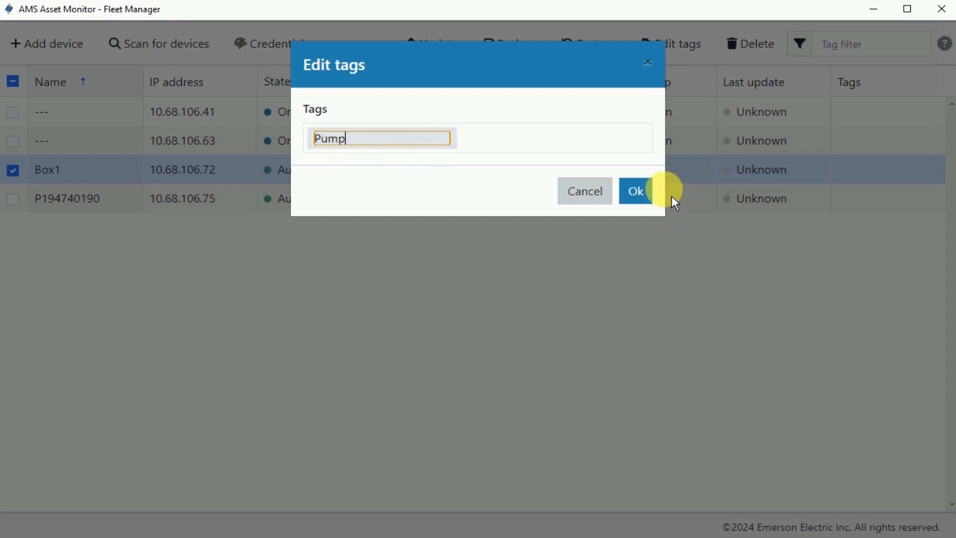
{"action": "left_click", "coordinate": [643, 197]}
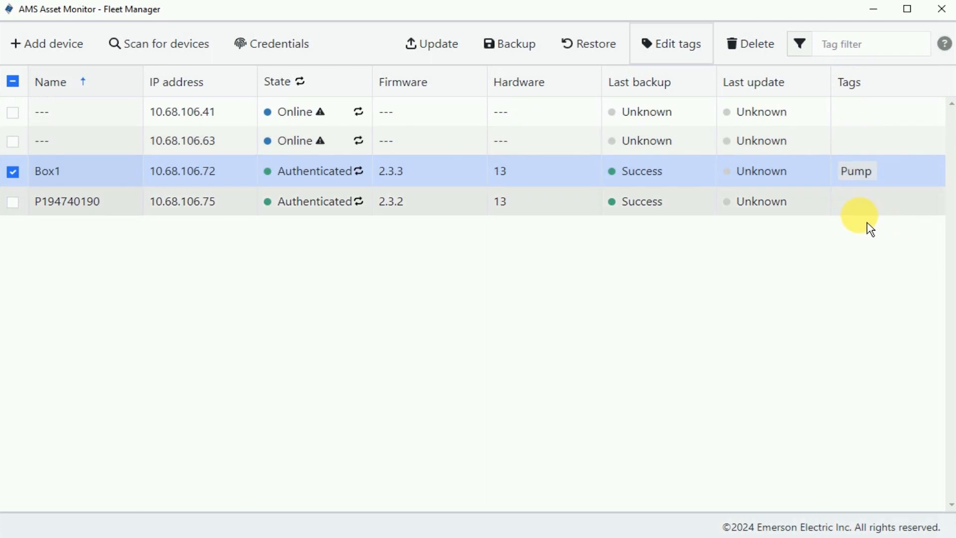
- Assign the tag Motor to the 10.68.106.75 device only, with Box1 deselected
{"action": "left_click", "coordinate": [13, 203]}
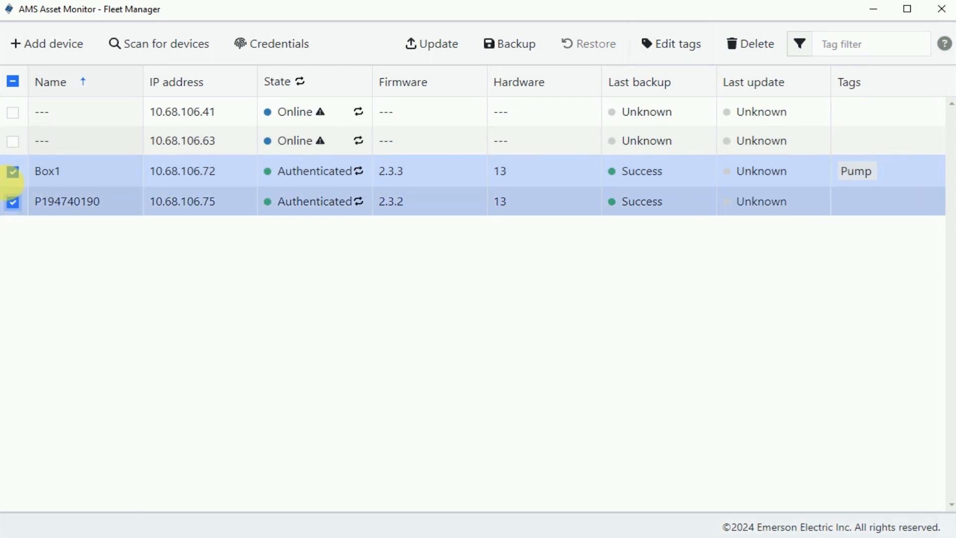
{"action": "left_click", "coordinate": [14, 173]}
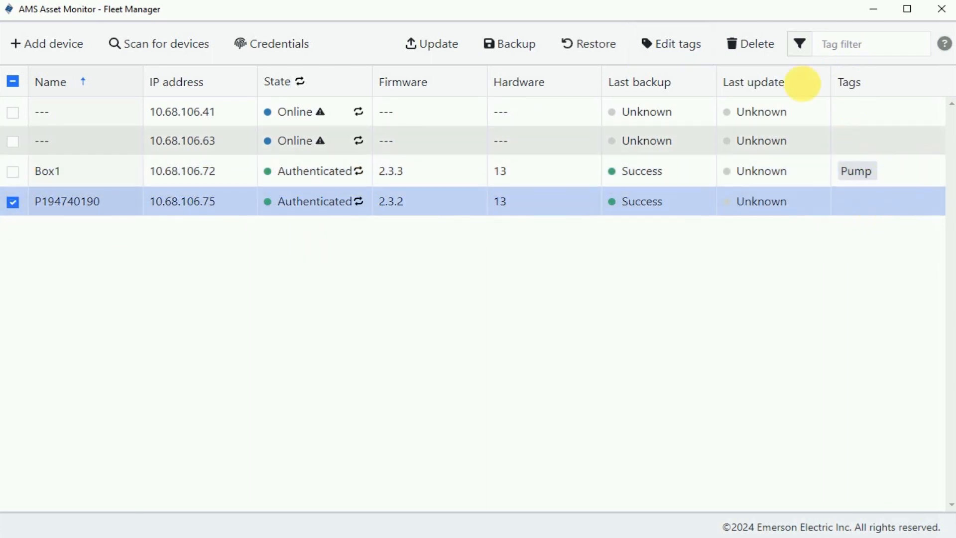
{"action": "left_click", "coordinate": [680, 47]}
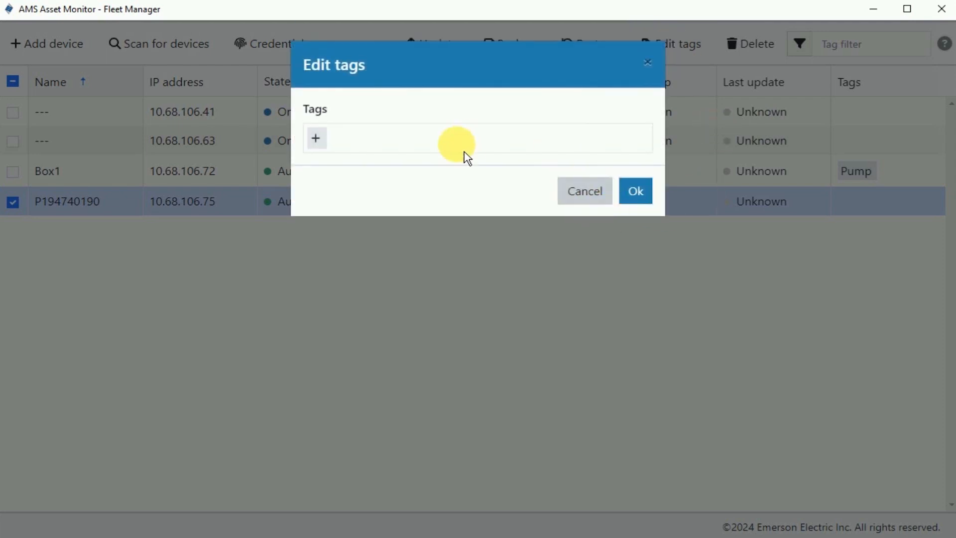
{"action": "left_click", "coordinate": [316, 138]}
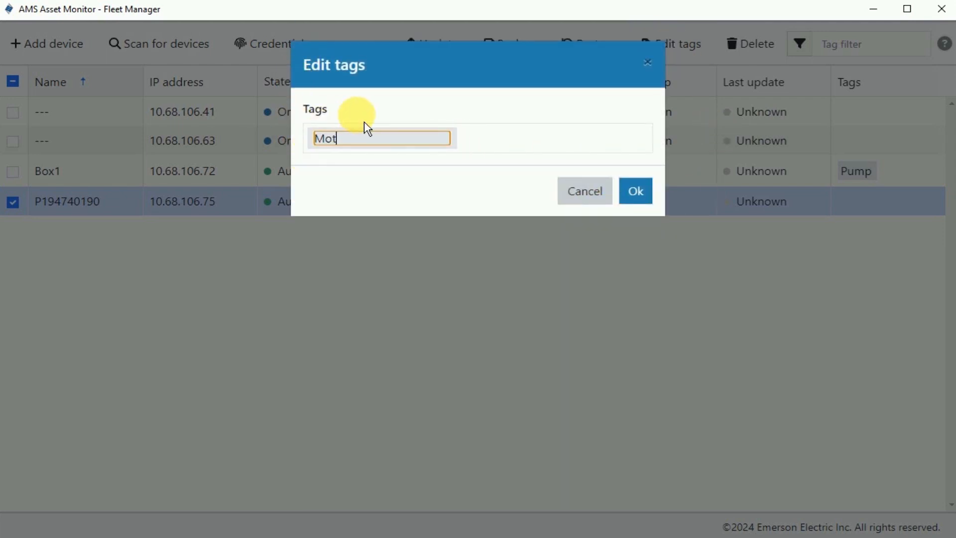
{"action": "left_click", "coordinate": [637, 192]}
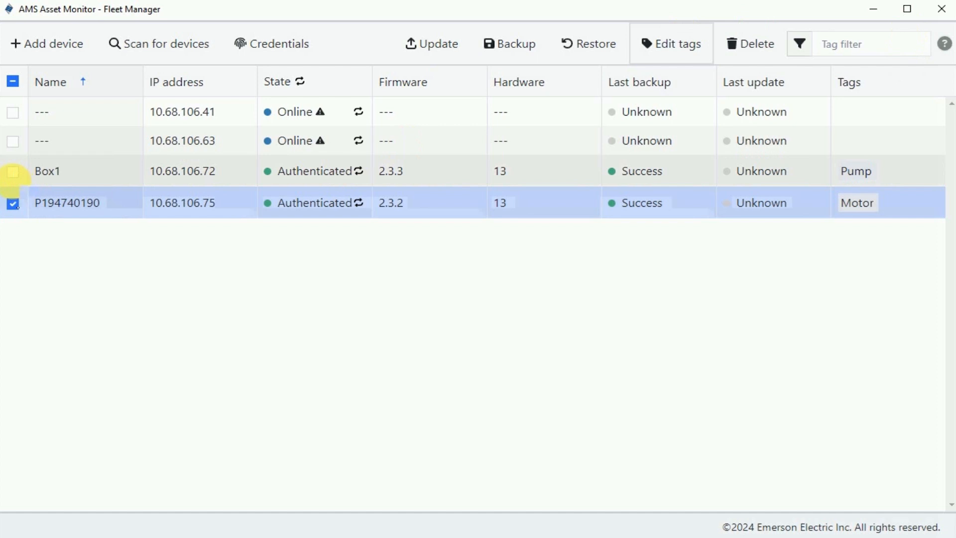
- Filter the device list by the tag Pump, and clear the filter again
{"action": "left_click", "coordinate": [882, 56]}
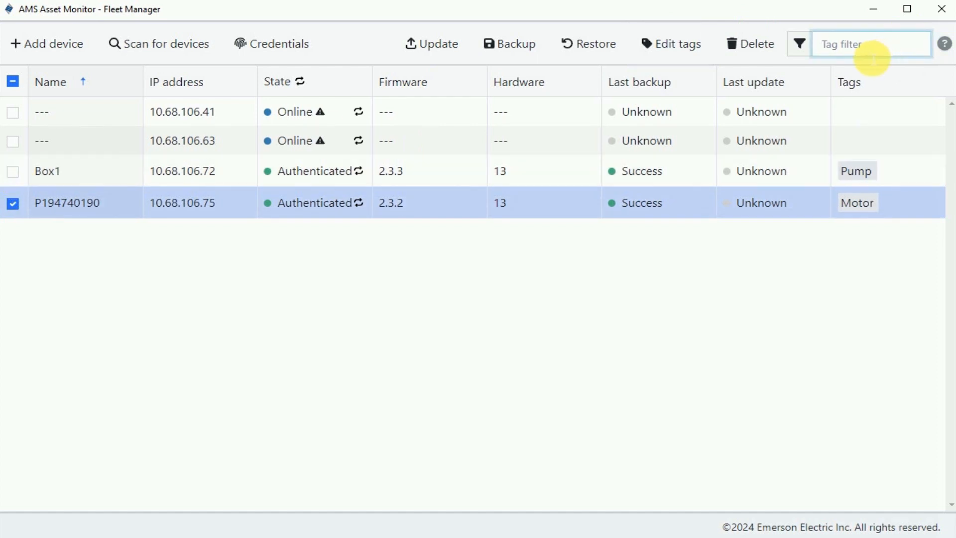
{"action": "type", "text": "Pump"}
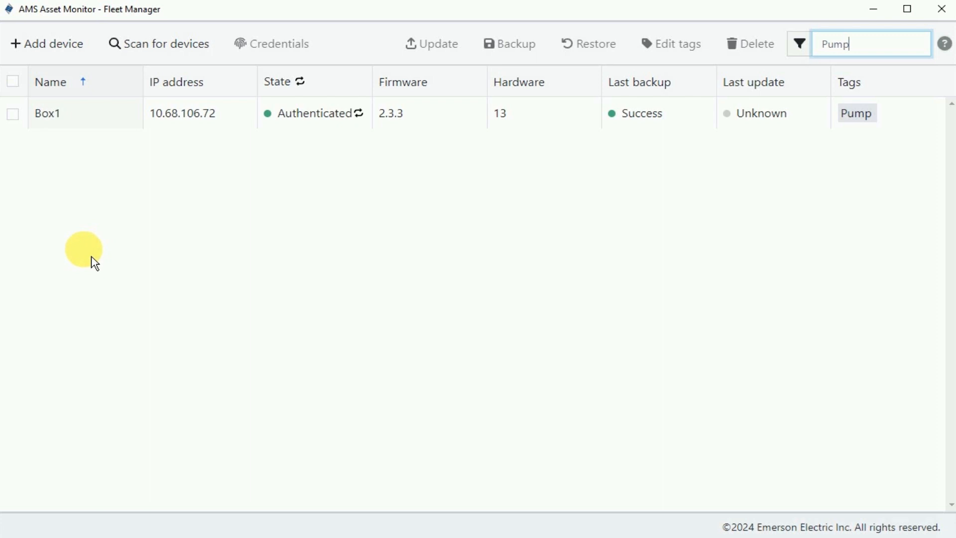
{"action": "double_click", "coordinate": [909, 50]}
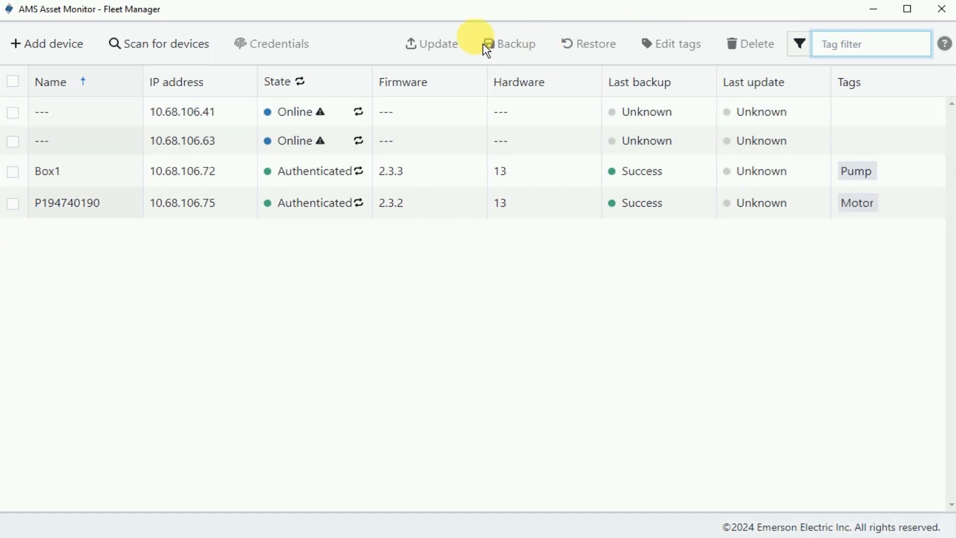
{"action": "left_click", "coordinate": [20, 217]}
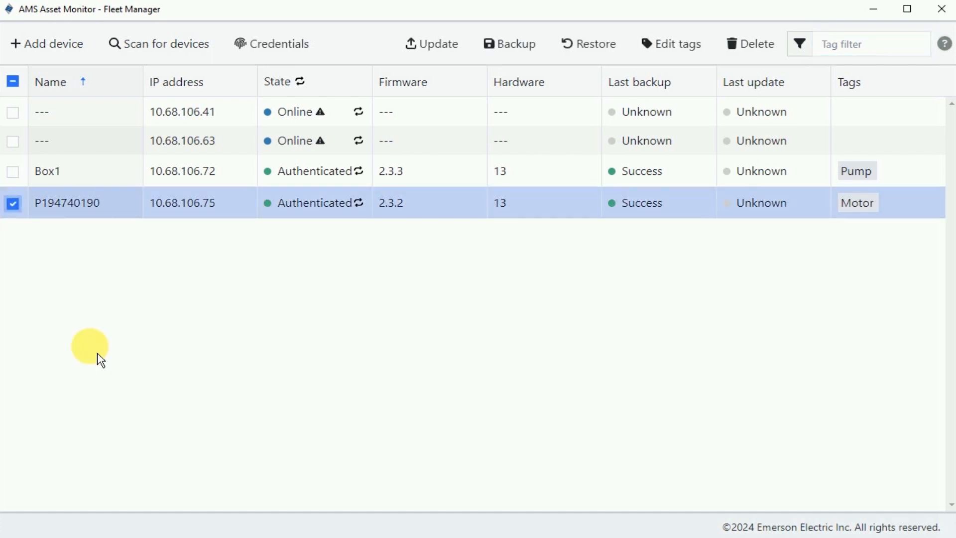
{"action": "left_click", "coordinate": [603, 49]}
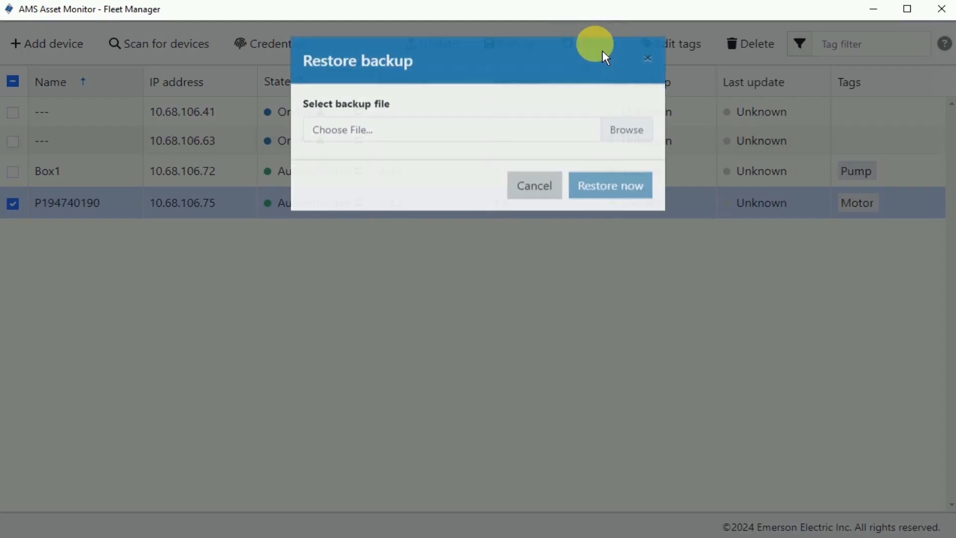
{"action": "left_click", "coordinate": [630, 135]}
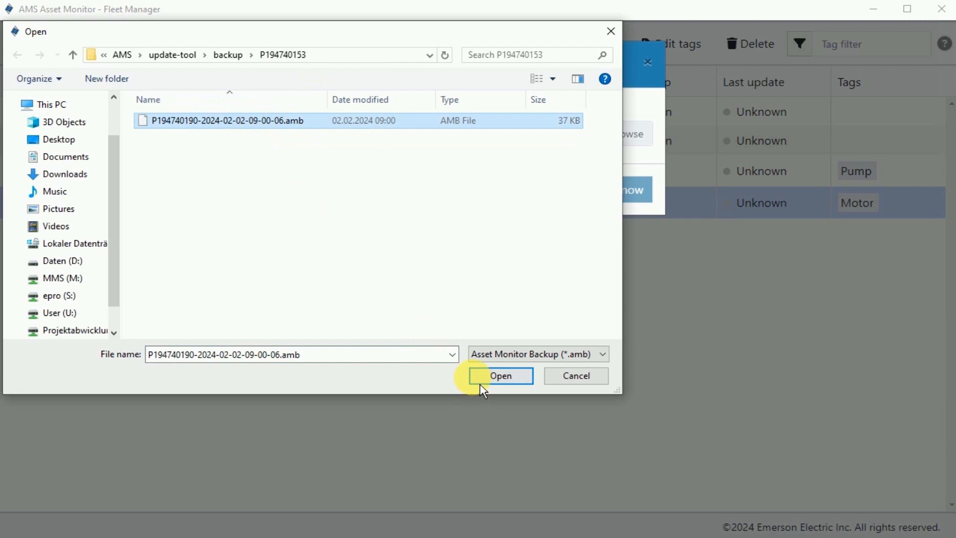
{"action": "left_click", "coordinate": [496, 376]}
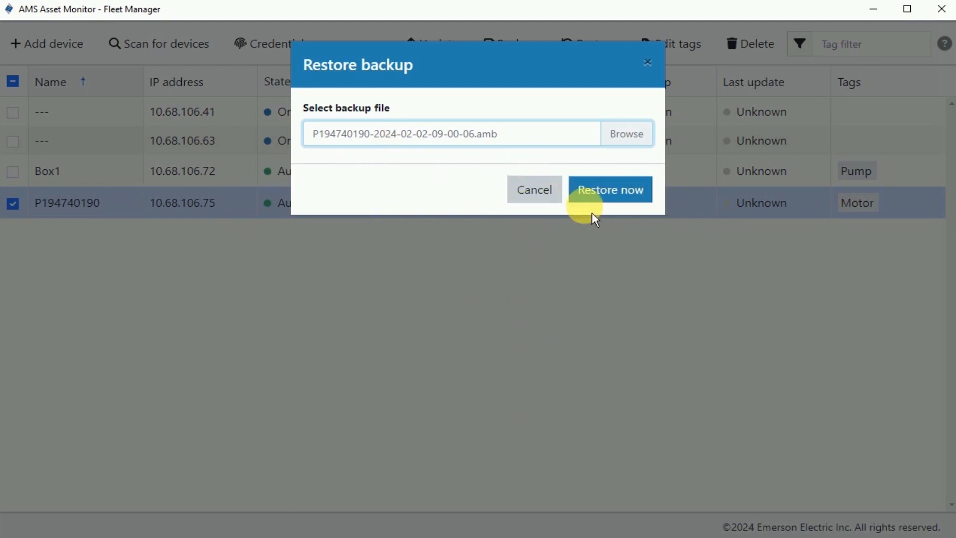
{"action": "left_click", "coordinate": [555, 202]}
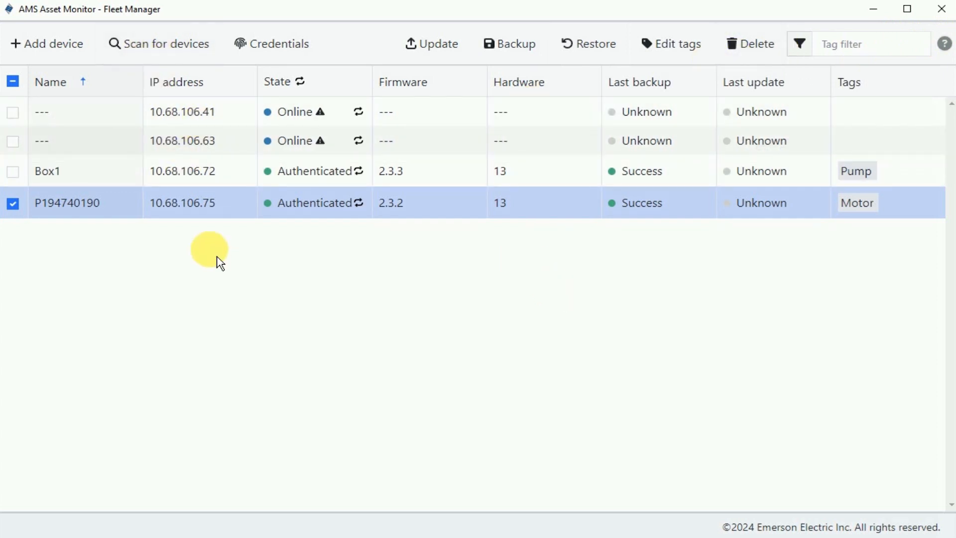
- Set up a firmware update for Box1 and the 10.68.106.75 device with AssetMonitor_v2.3.4.fwp from the Desktop folder Update 2.3.4
{"action": "left_click", "coordinate": [13, 172]}
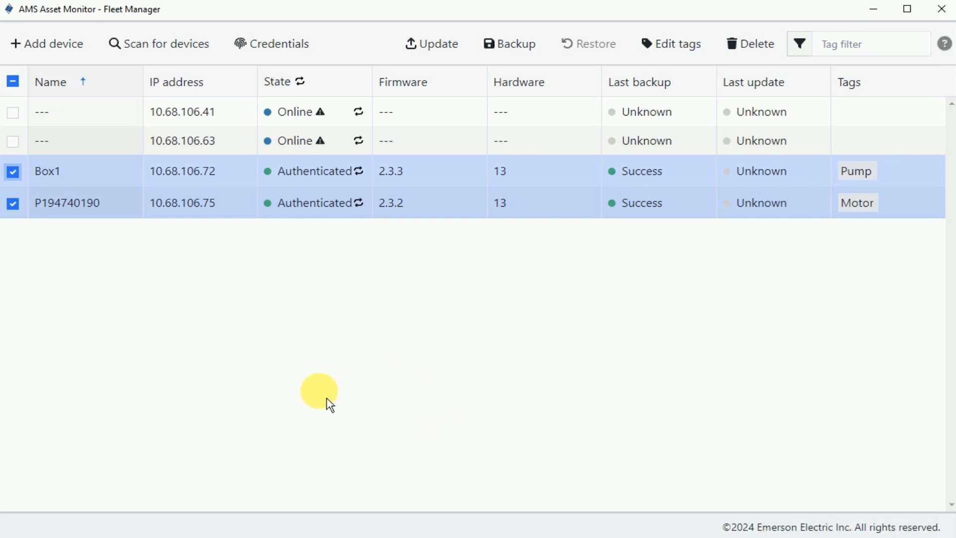
{"action": "left_click", "coordinate": [445, 58]}
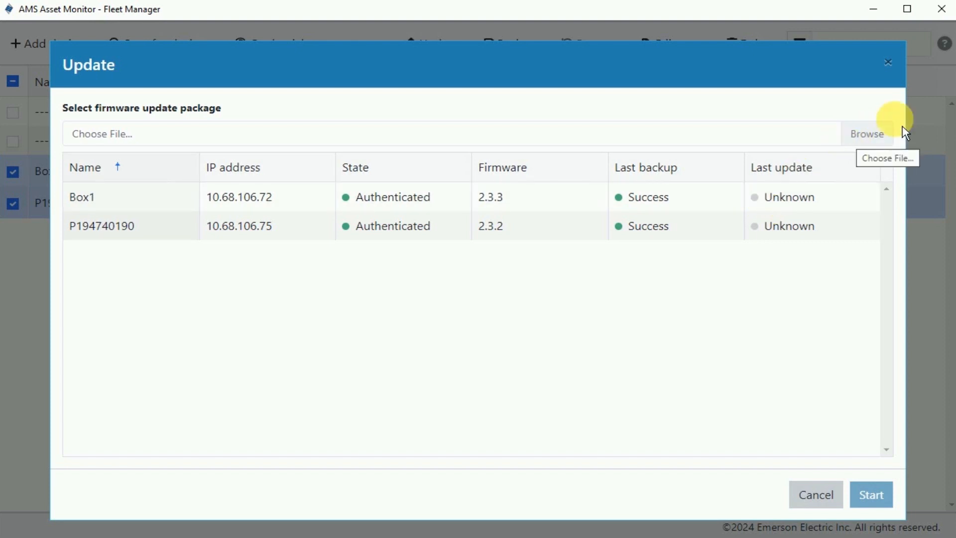
{"action": "left_click", "coordinate": [877, 149]}
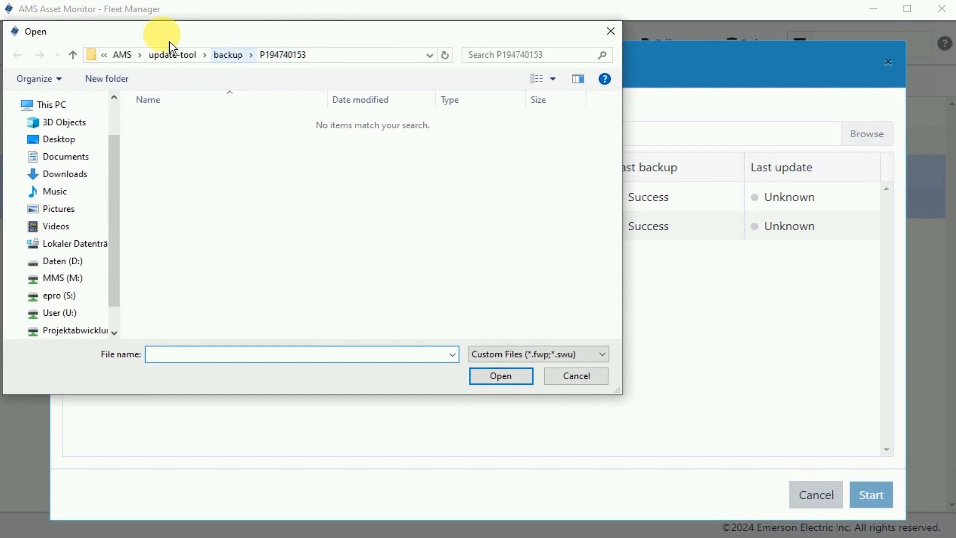
{"action": "left_click", "coordinate": [60, 140]}
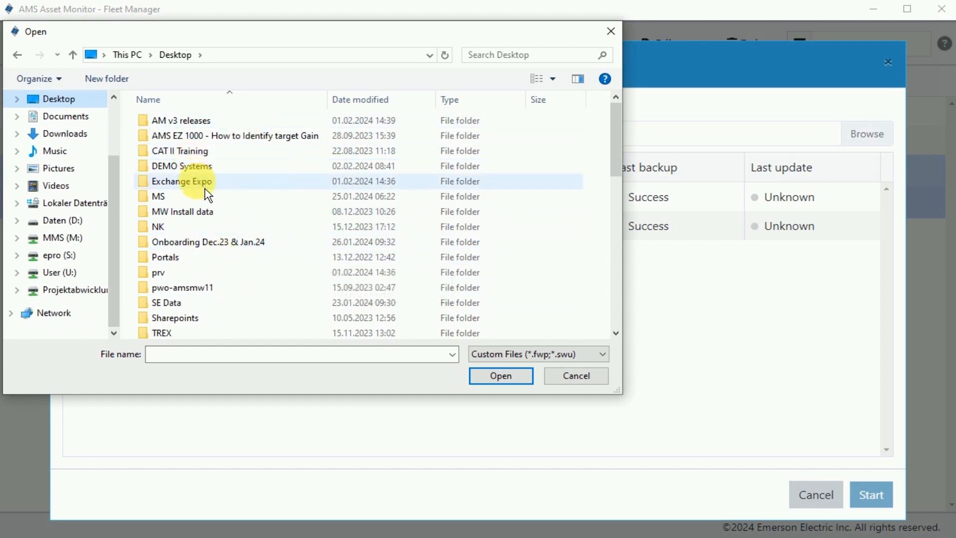
{"action": "left_click", "coordinate": [217, 246]}
{"action": "scroll", "coordinate": [217, 249], "scroll_direction": "down", "scroll_amount": 2}
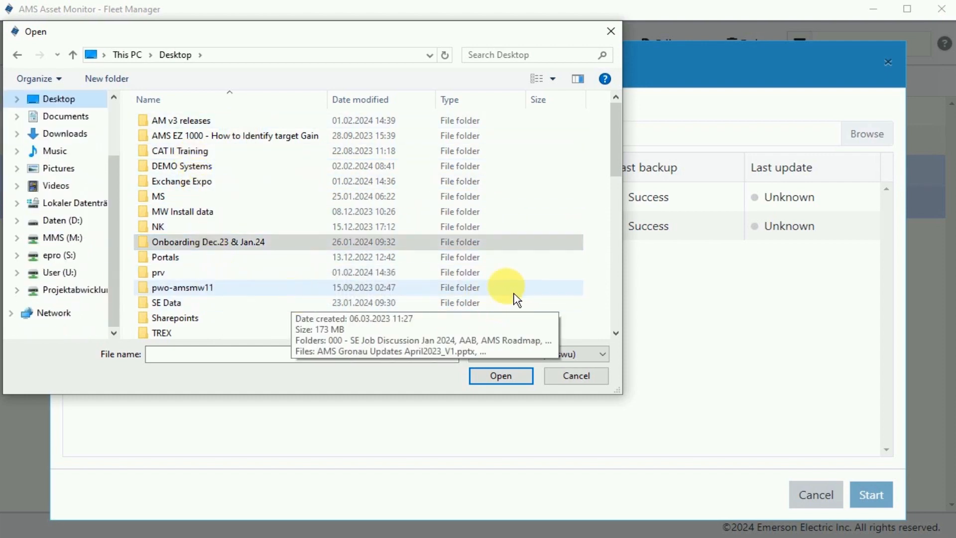
{"action": "scroll", "coordinate": [625, 170], "scroll_direction": "down", "scroll_amount": 3}
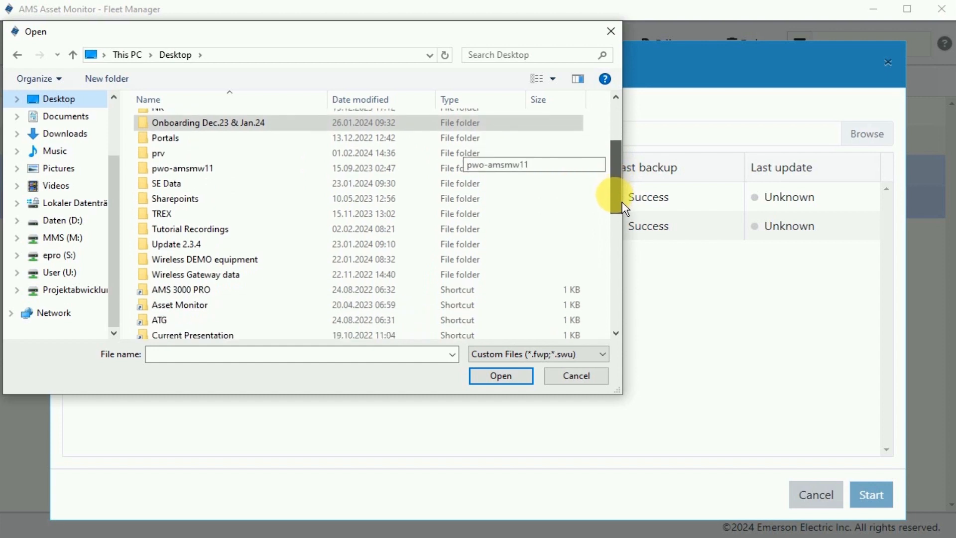
{"action": "left_click", "coordinate": [178, 244]}
{"action": "double_click", "coordinate": [174, 246]}
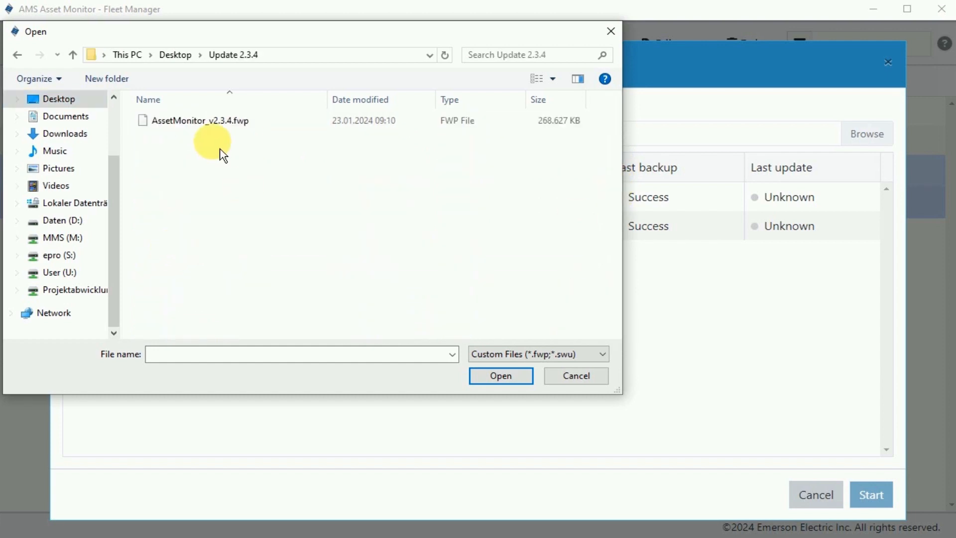
{"action": "left_click", "coordinate": [182, 122]}
{"action": "left_click", "coordinate": [501, 376]}
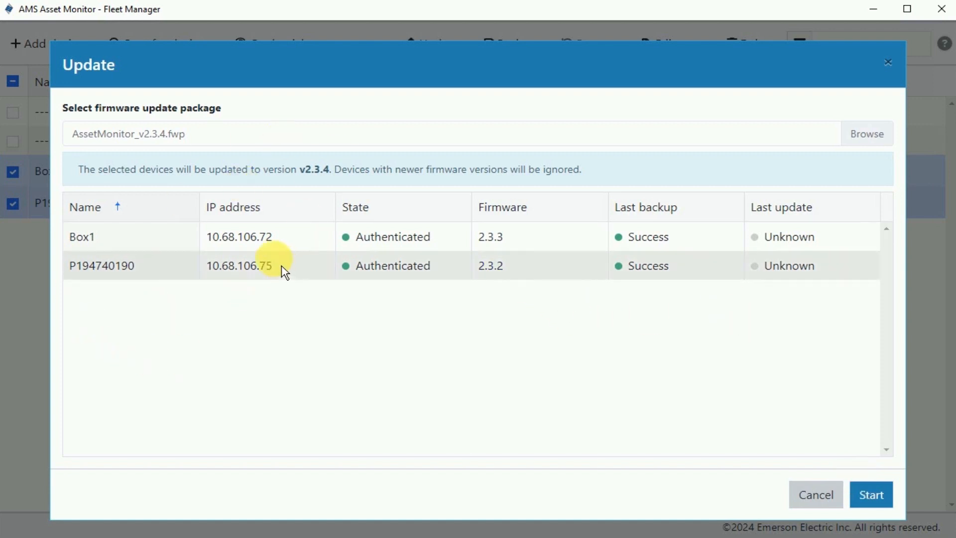
- Start the firmware update of both devices and clear any accidental text selection in the progress view
{"action": "left_click", "coordinate": [873, 494]}
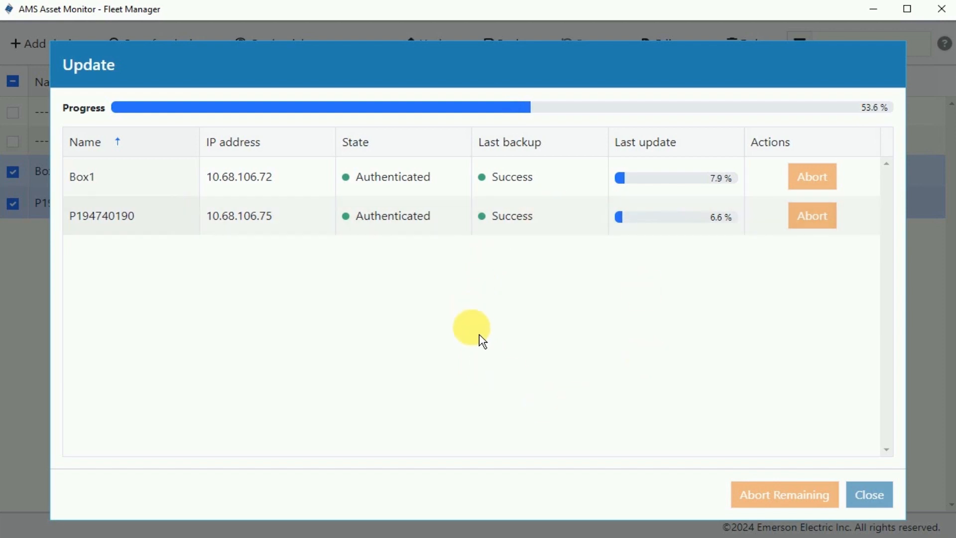
{"action": "left_click_drag", "start_coordinate": [193, 71], "coordinate": [305, 243]}
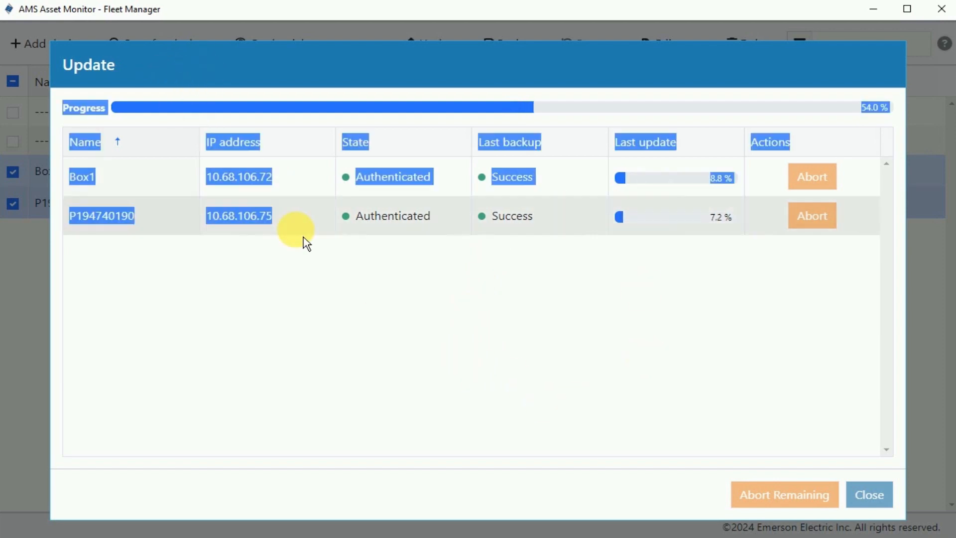
{"action": "left_click", "coordinate": [306, 196]}
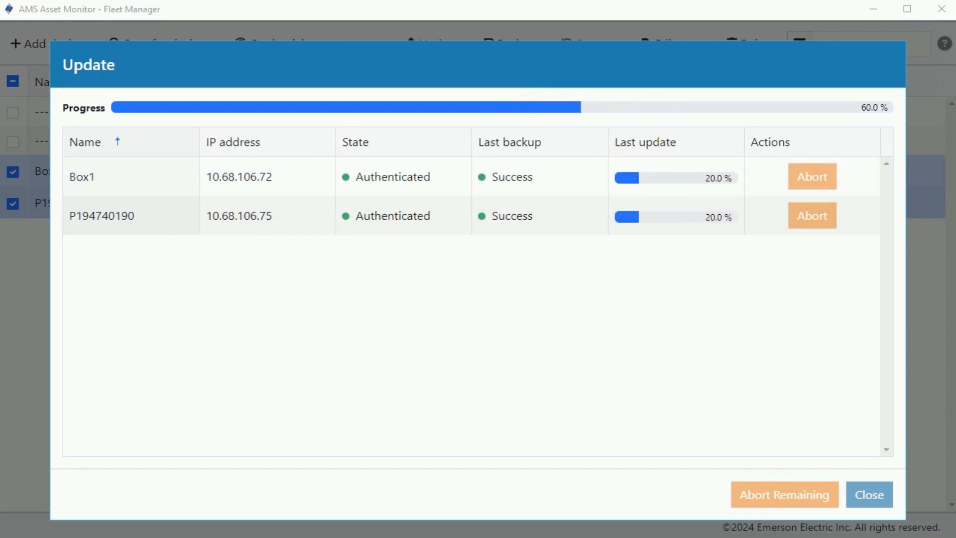
- Inspect the backup files in the P194740153 subfolder of the backup folder, and close the update dialog once both updates finish
{"action": "left_click_drag", "start_coordinate": [955, 172], "coordinate": [541, 158]}
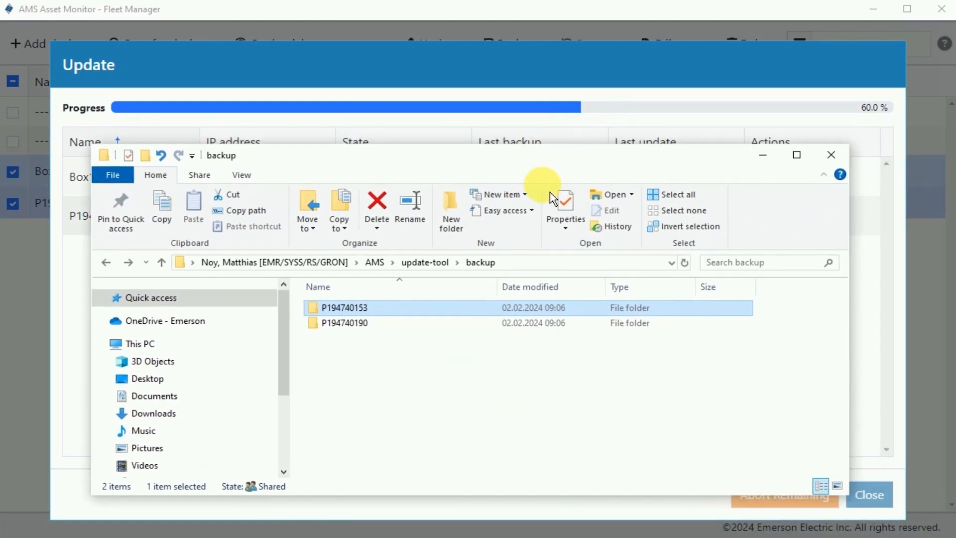
{"action": "double_click", "coordinate": [357, 312]}
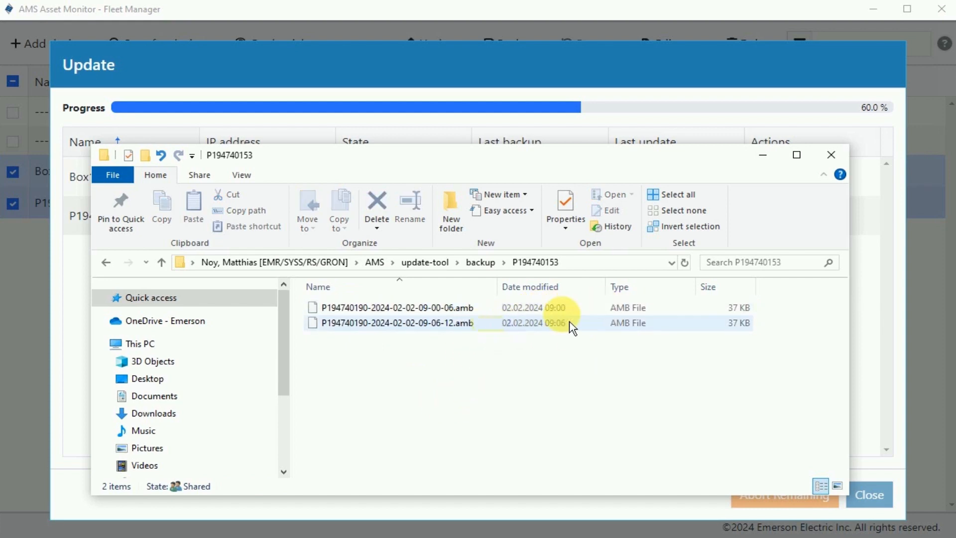
{"action": "left_click", "coordinate": [592, 323]}
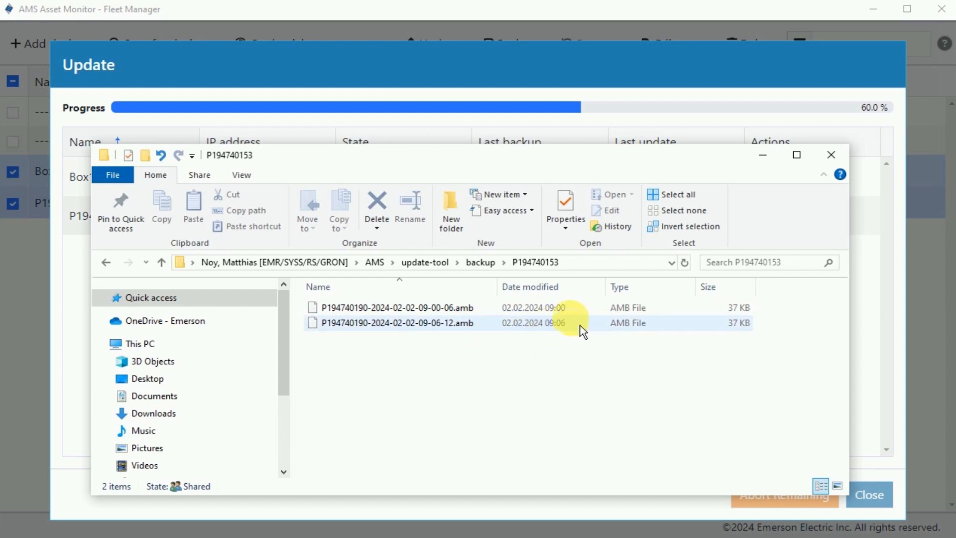
{"action": "left_click", "coordinate": [558, 423]}
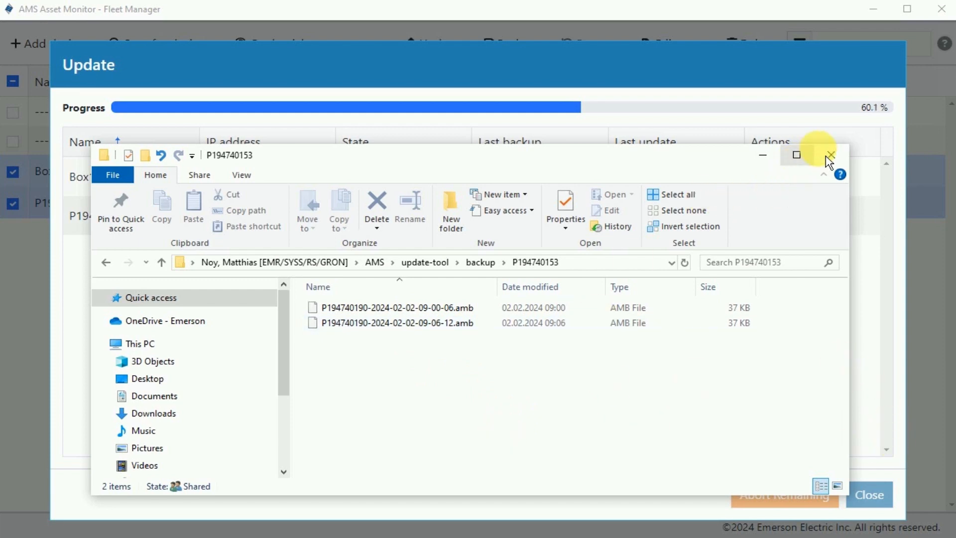
{"action": "left_click_drag", "start_coordinate": [557, 163], "coordinate": [955, 182]}
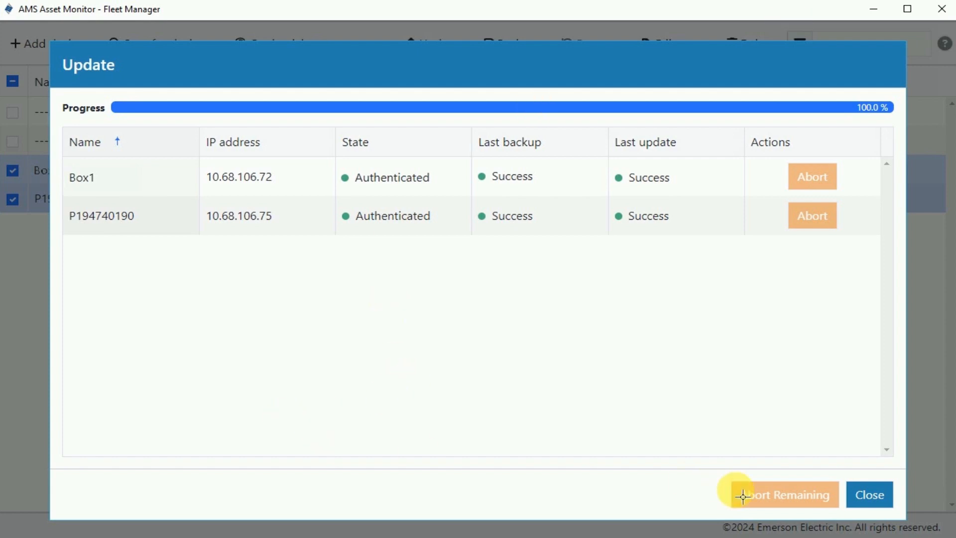
{"action": "left_click", "coordinate": [869, 501]}
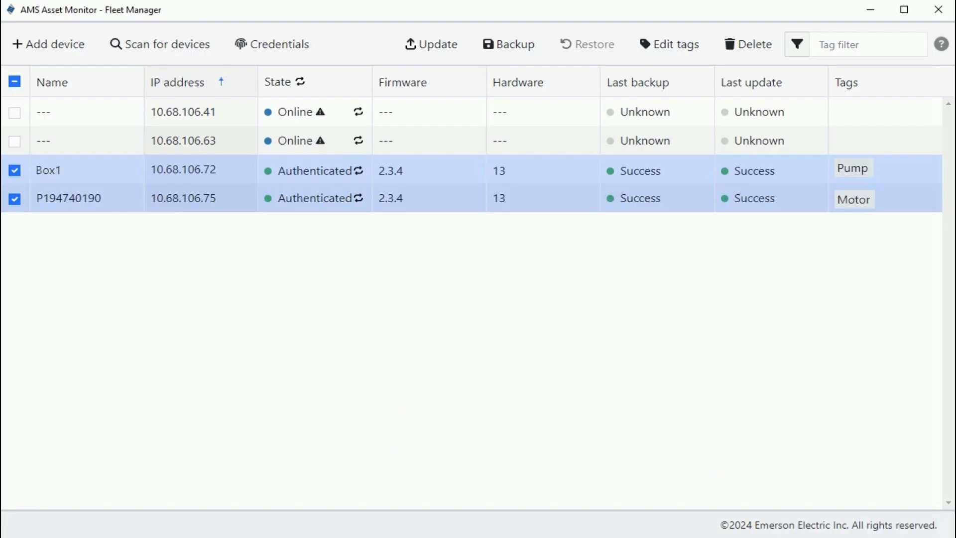